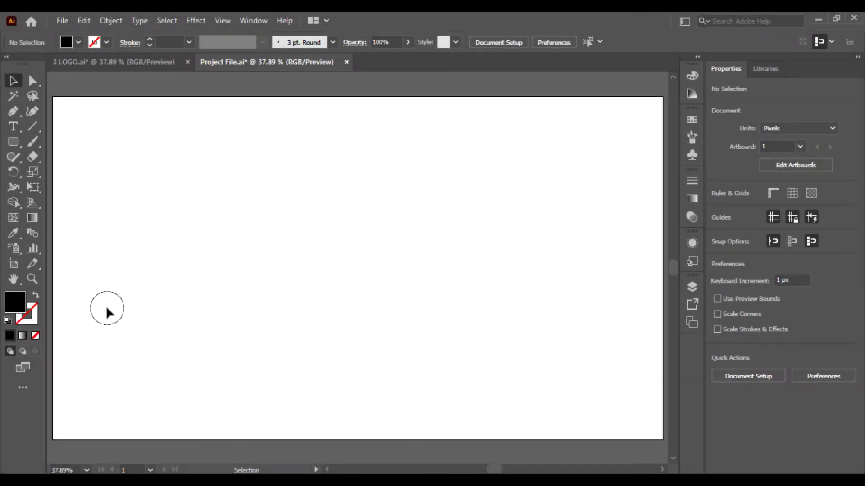
- Draw a rounded rectangle about 1206 by 672 px with no fill and a 100 pt black stroke
drag(14, 144, 92, 155)
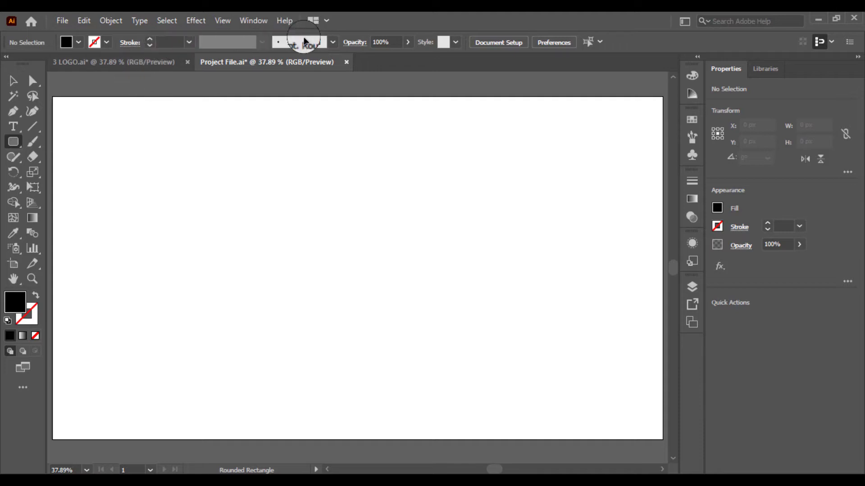
drag(183, 153, 566, 366)
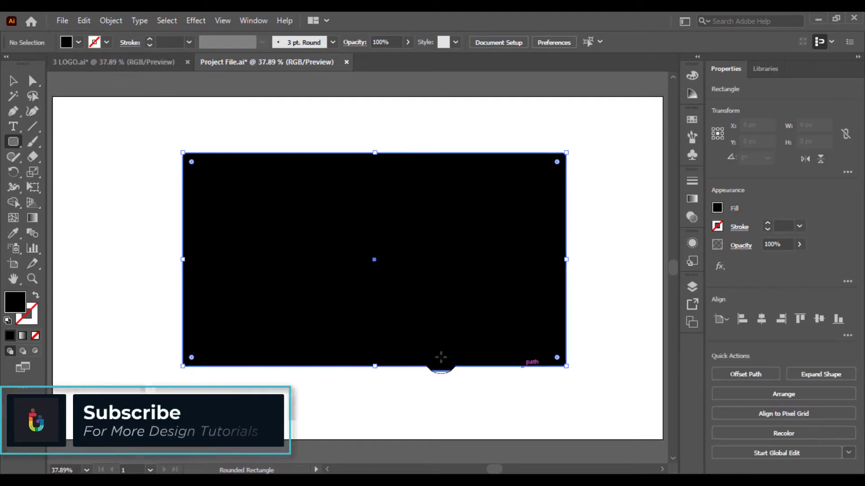
click(36, 295)
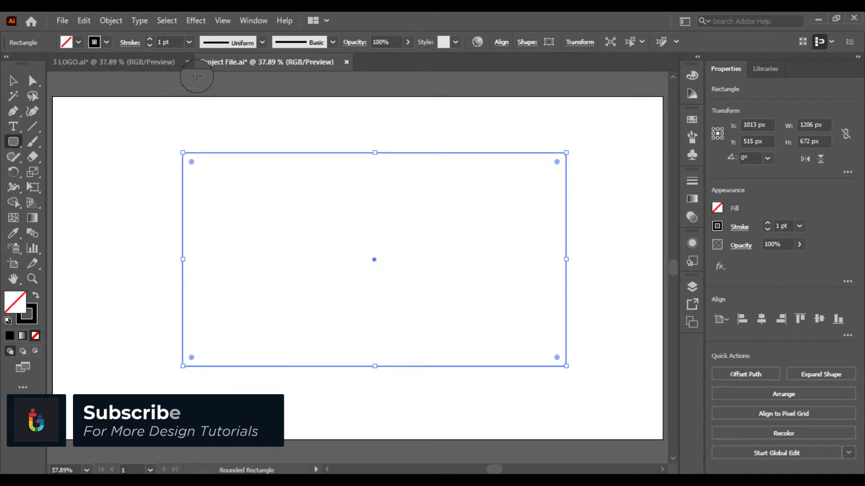
click(189, 41)
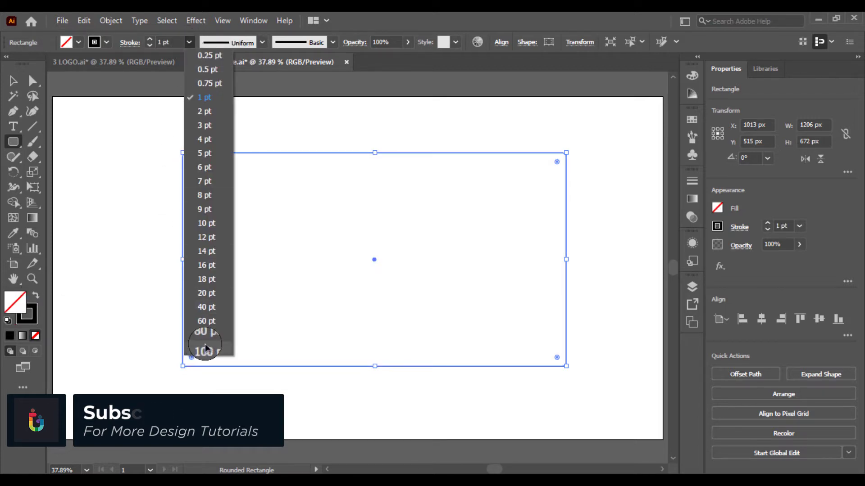
click(205, 351)
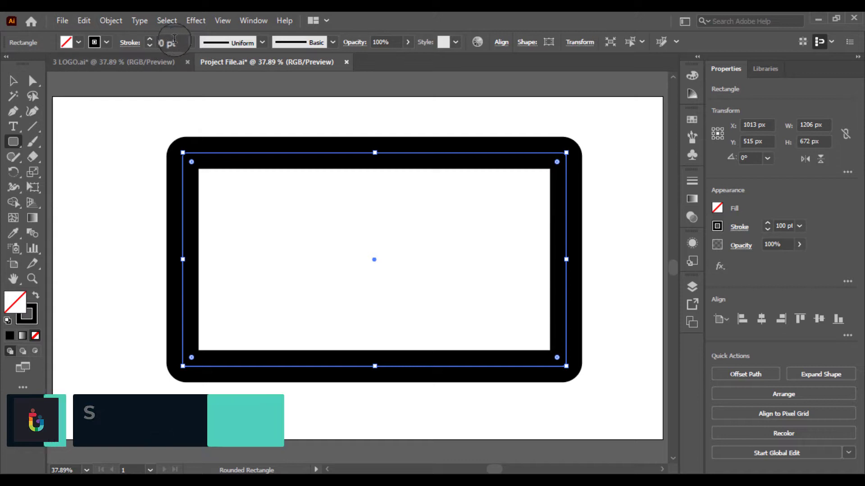
- Resize the rectangle to 420 px high, fully round its corners and narrow it into a pill shape
drag(569, 157, 492, 232)
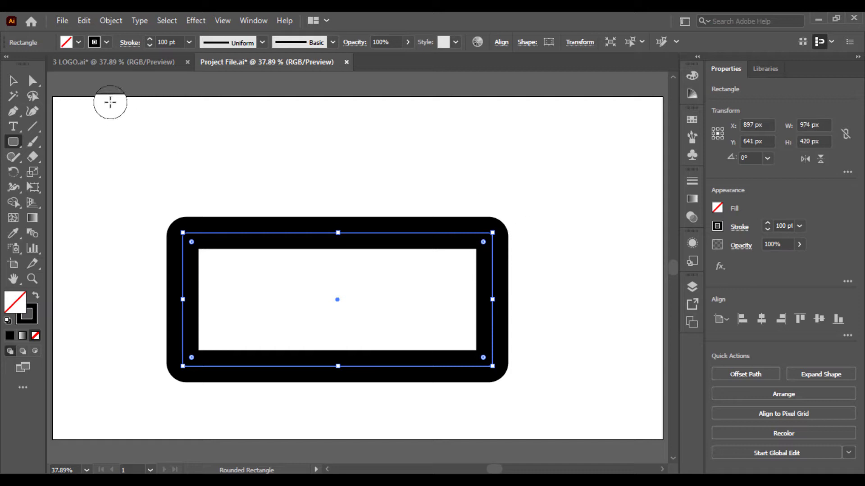
drag(194, 245, 311, 297)
drag(492, 233, 433, 358)
- Delete the pill's right end and shorten both arms evenly to leave an open C path about 340 px wide
click(37, 85)
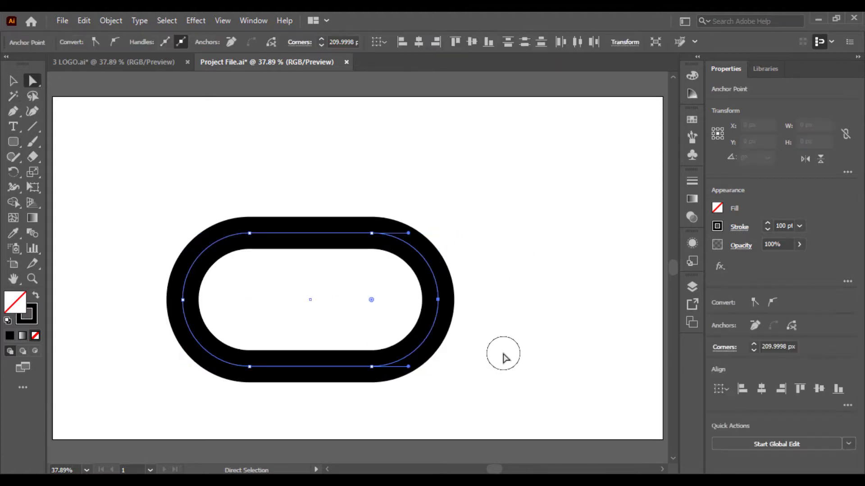
key(Delete)
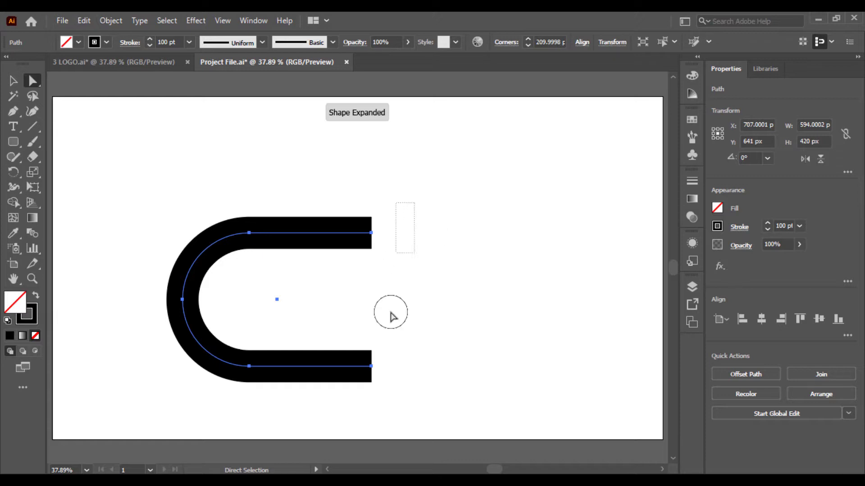
drag(366, 395, 366, 395)
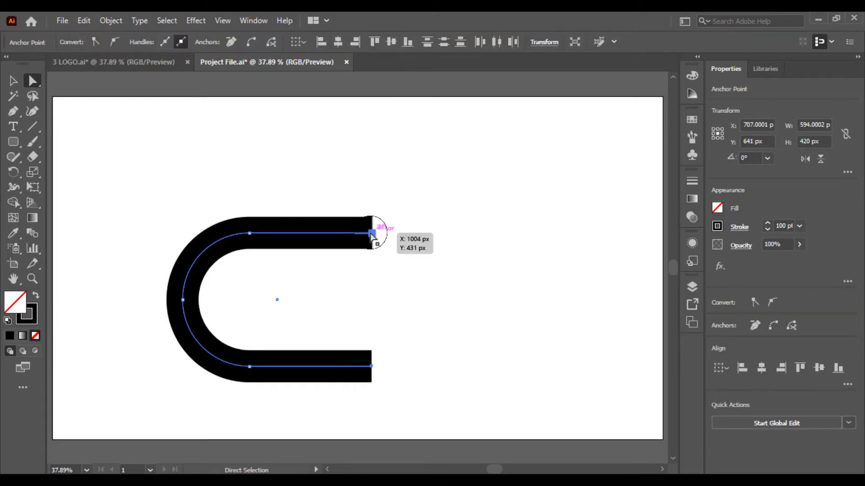
drag(372, 233, 291, 232)
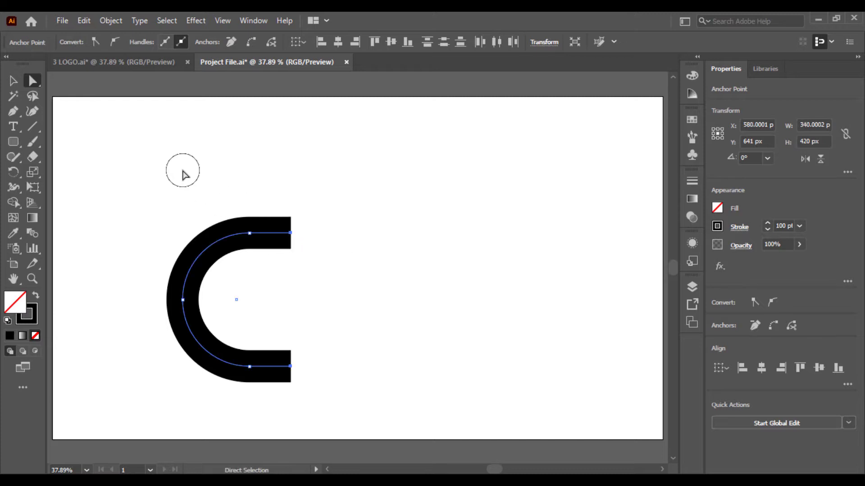
- Expand the C path's stroke into a filled shape
click(13, 81)
drag(302, 399, 225, 198)
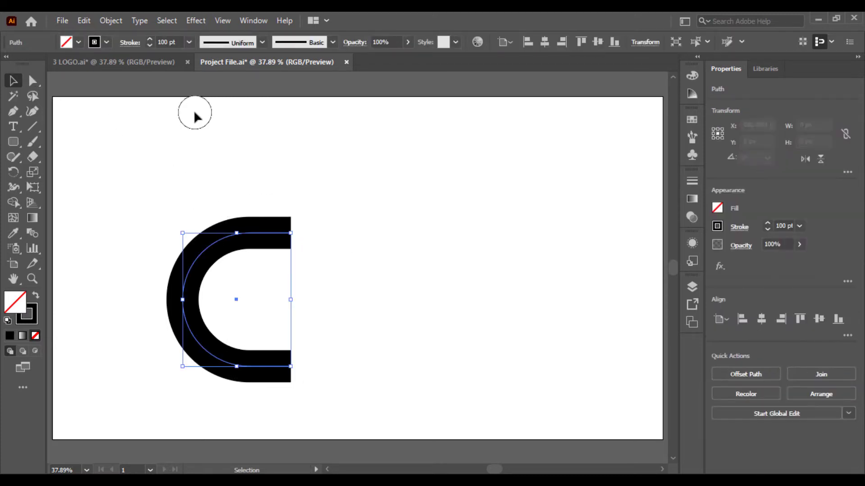
click(112, 23)
click(173, 167)
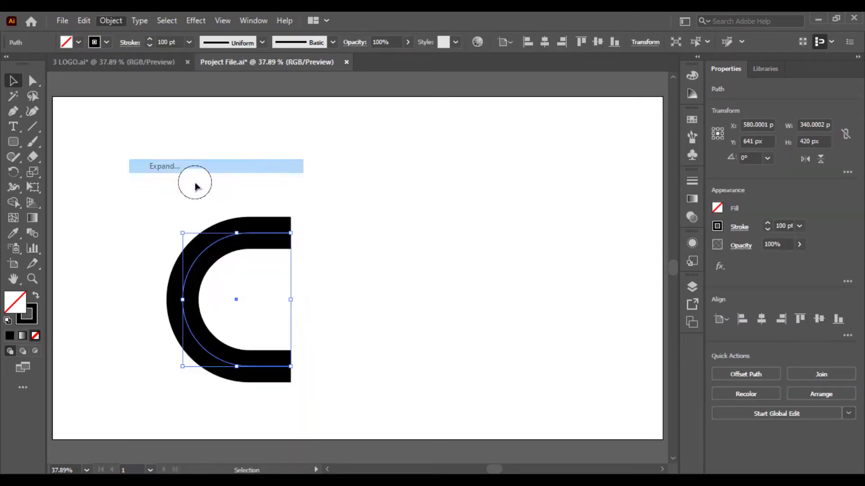
click(414, 321)
click(318, 261)
click(288, 252)
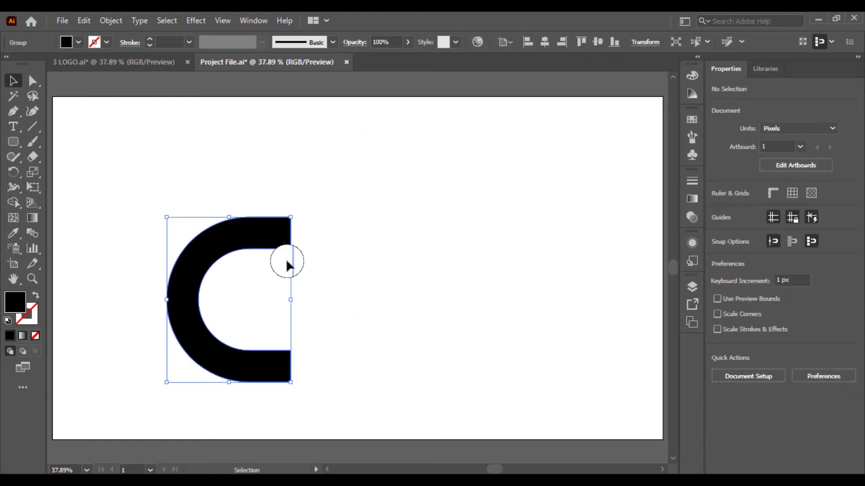
- Fully round the lower right corner of the C's upper arm
key(ctrl+equal)
key(ctrl+equal)
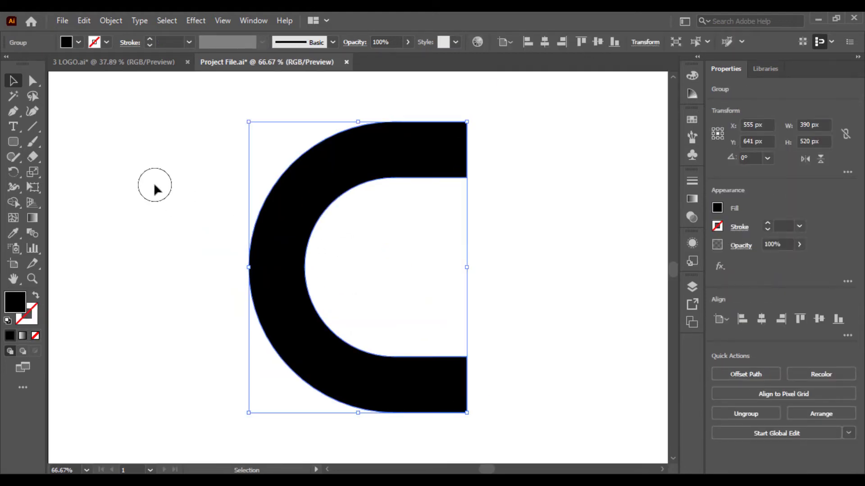
click(32, 82)
click(494, 178)
drag(494, 177, 448, 164)
click(473, 206)
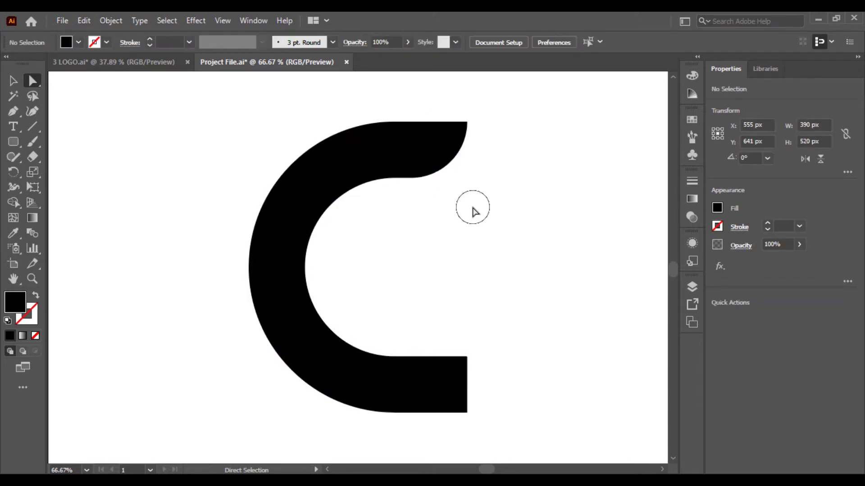
drag(473, 206, 354, 210)
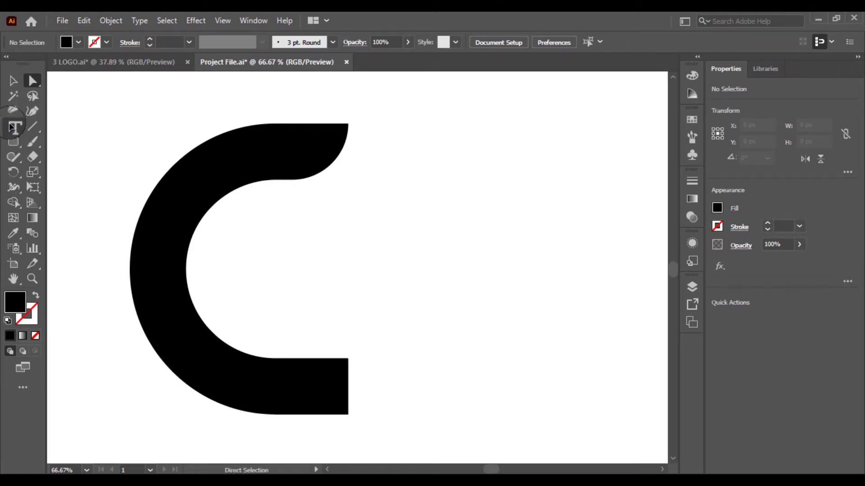
- Draw a 109 px square on the C's lower arm, flush with its right end, and round its upper left corner into a quarter circle
click(13, 142)
click(68, 141)
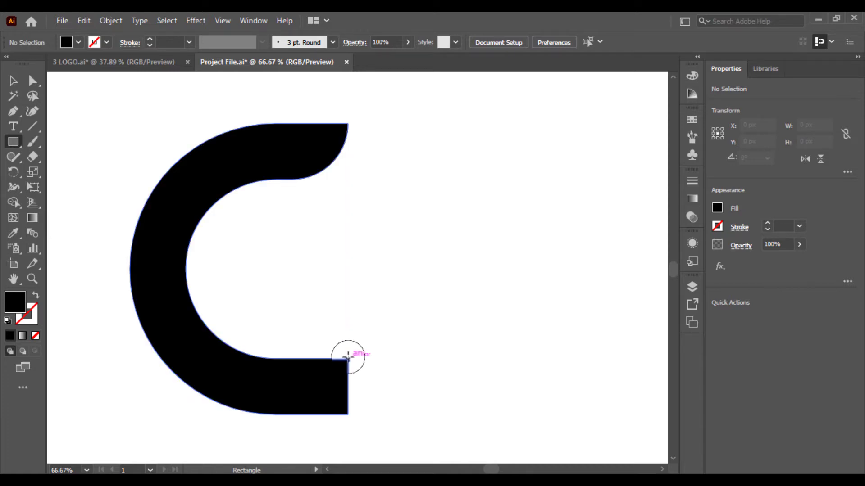
mouse_move(349, 358)
mouse_down()
mouse_move(313, 345)
mouse_move(287, 297)
mouse_move(366, 358)
mouse_up()
click(16, 88)
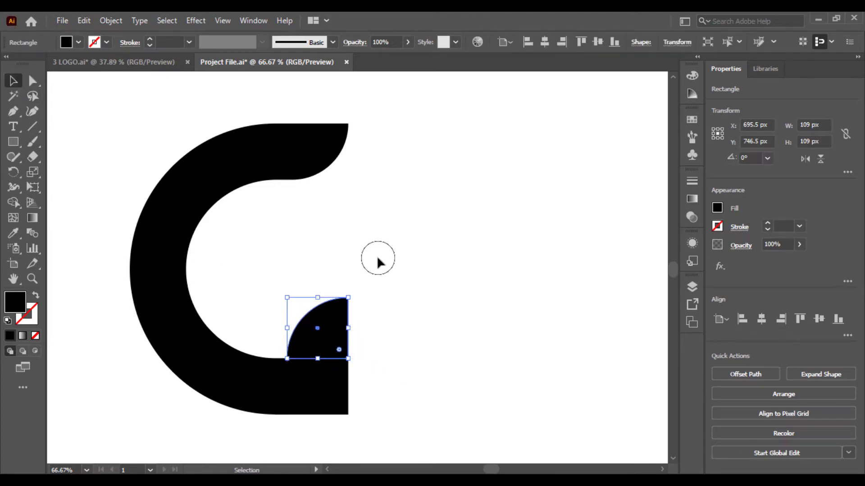
click(377, 256)
mouse_move(345, 325)
mouse_down()
mouse_move(335, 328)
mouse_move(338, 340)
mouse_up()
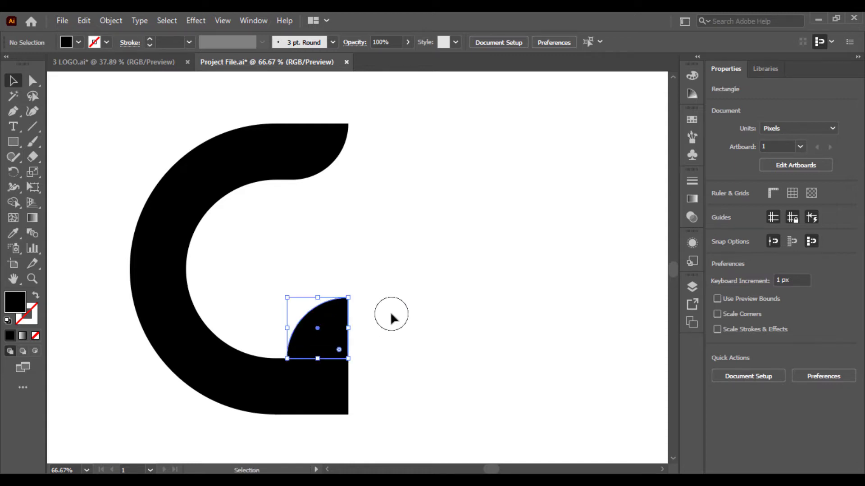
click(390, 312)
drag(323, 400, 355, 407)
click(383, 405)
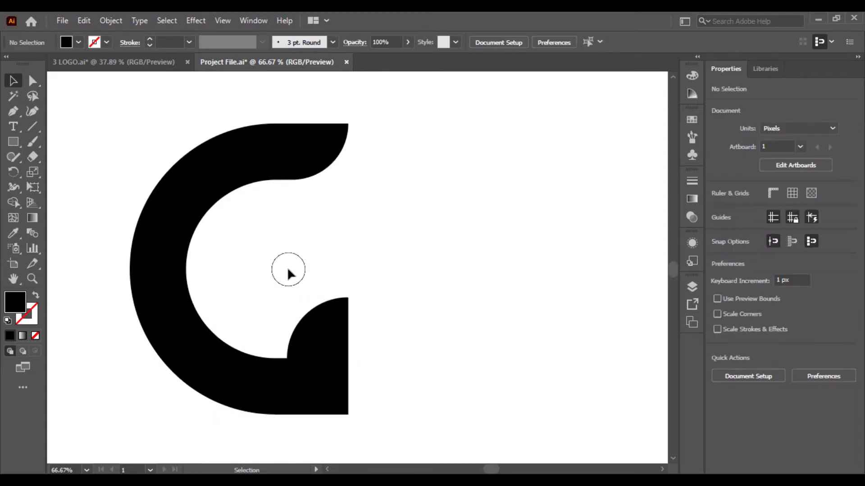
- Duplicate the C shape to the right of the original at the same height
click(188, 197)
click(97, 193)
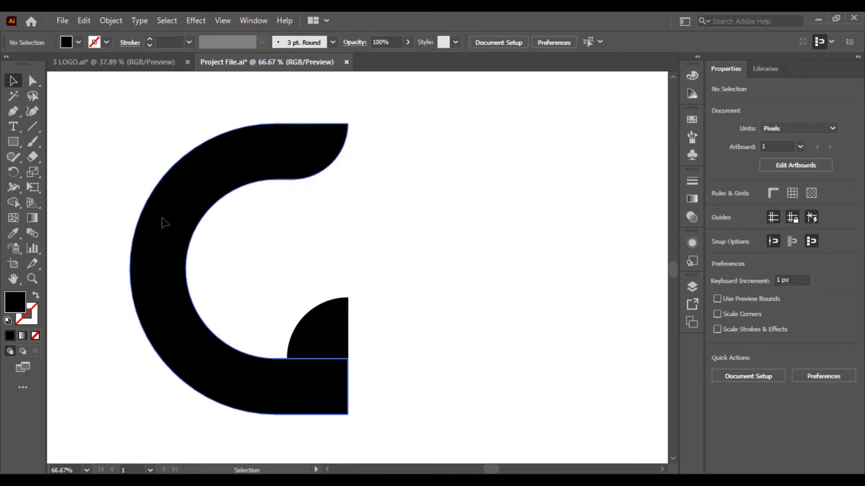
drag(172, 225, 472, 233)
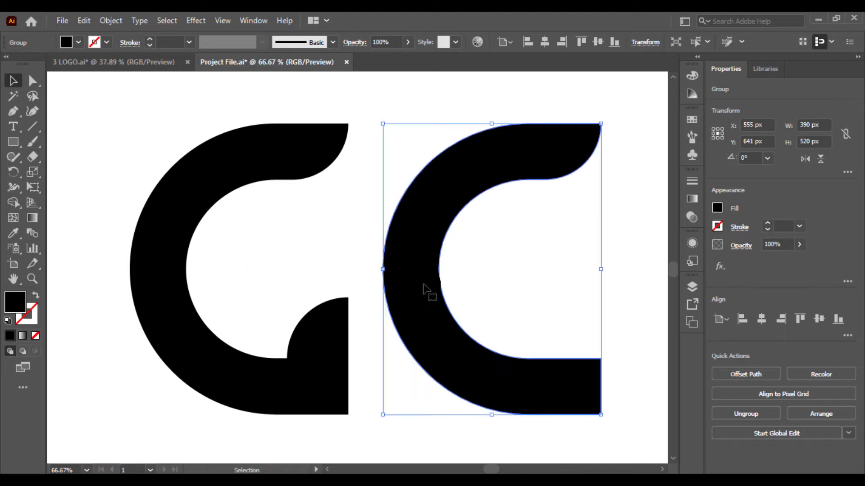
click(343, 249)
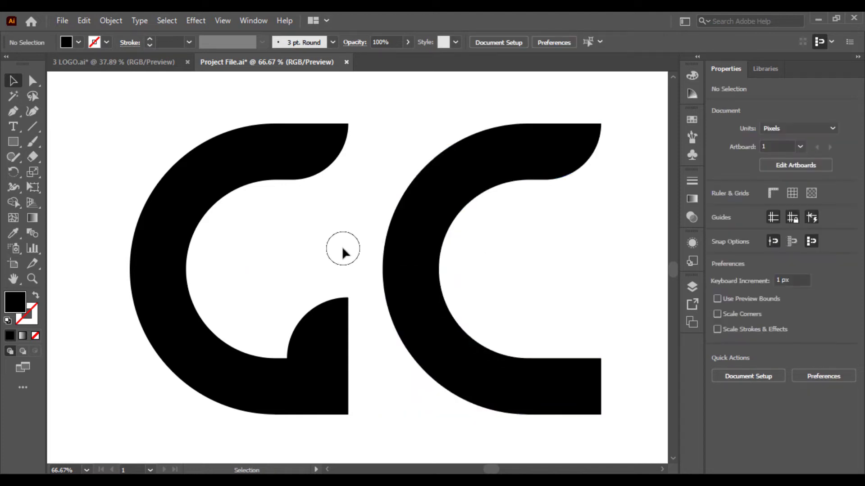
- Draw a closed Pen path on the copied C, curving from its upper outer edge to the lower inner edge and returning inside the band
click(14, 111)
click(465, 138)
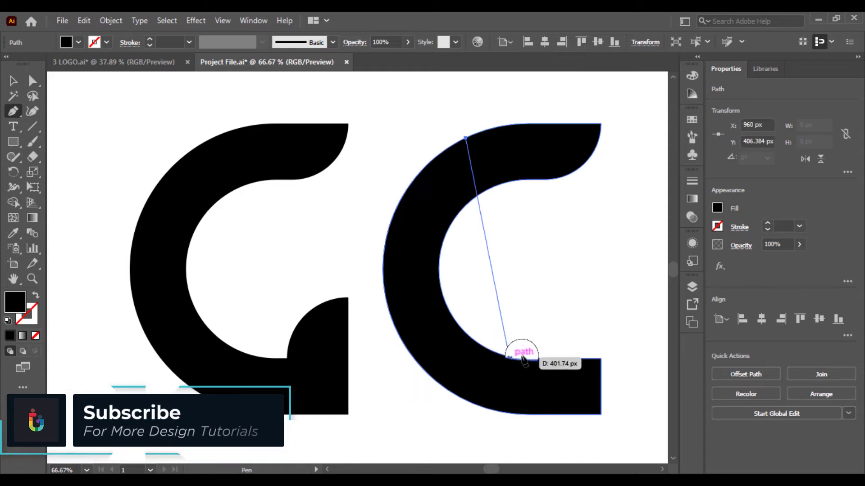
drag(529, 359, 564, 405)
click(424, 358)
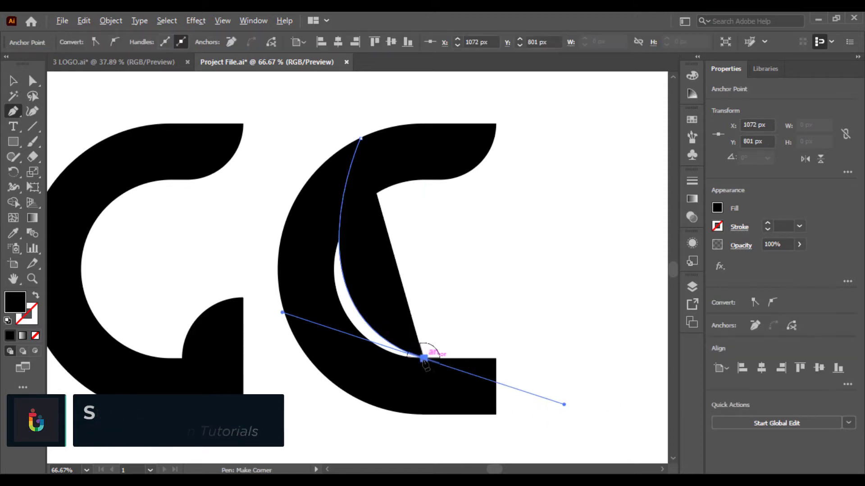
click(423, 384)
click(340, 359)
drag(311, 269, 311, 260)
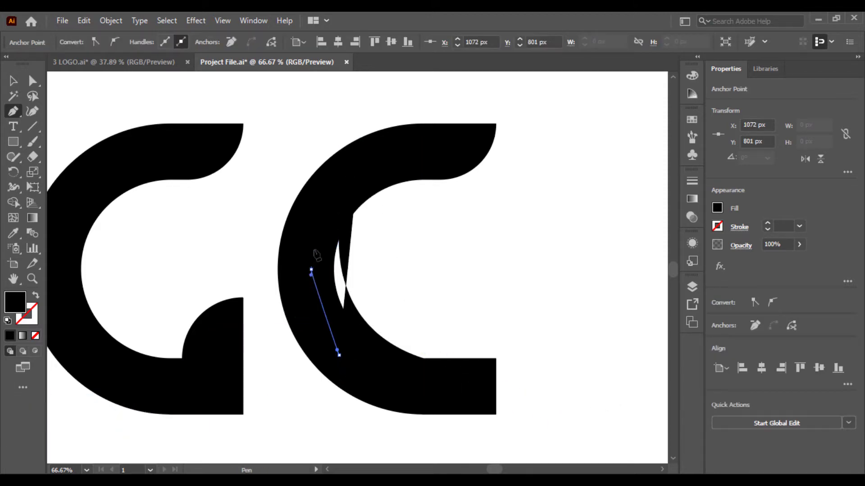
drag(319, 208, 321, 199)
click(361, 137)
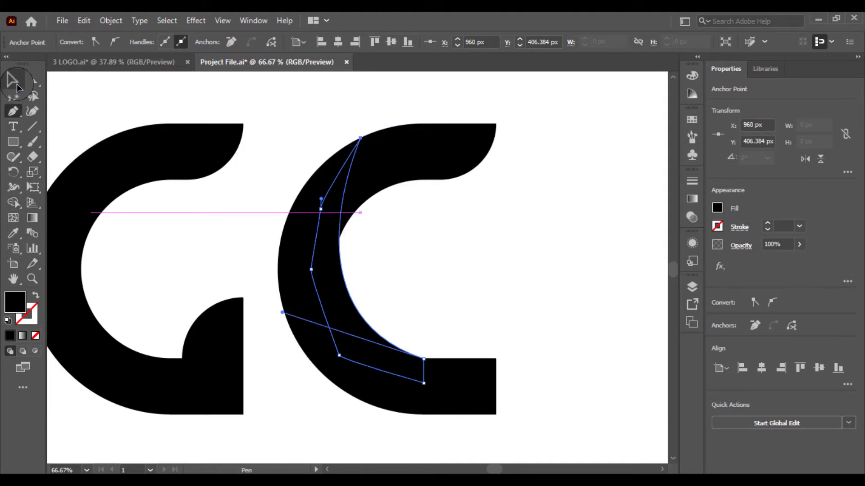
- Remove the copied C's upper arm with Shape Builder and merge the remaining pieces into one crescent with a lower arm
click(15, 84)
click(247, 128)
drag(339, 131, 440, 303)
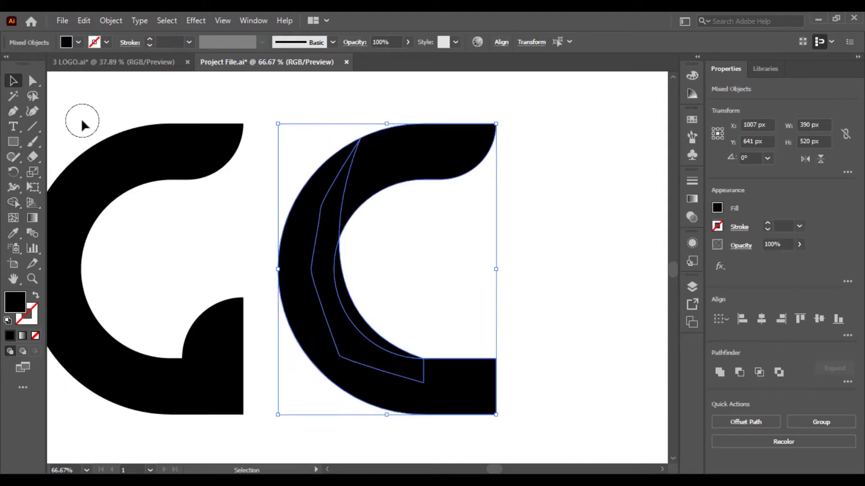
click(16, 205)
alt+click(385, 178)
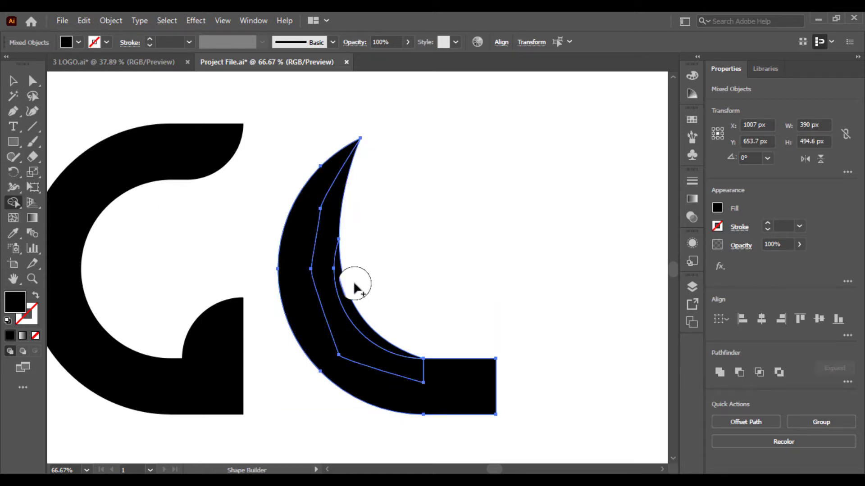
mouse_move(324, 225)
mouse_down()
mouse_move(322, 207)
mouse_move(329, 217)
mouse_up()
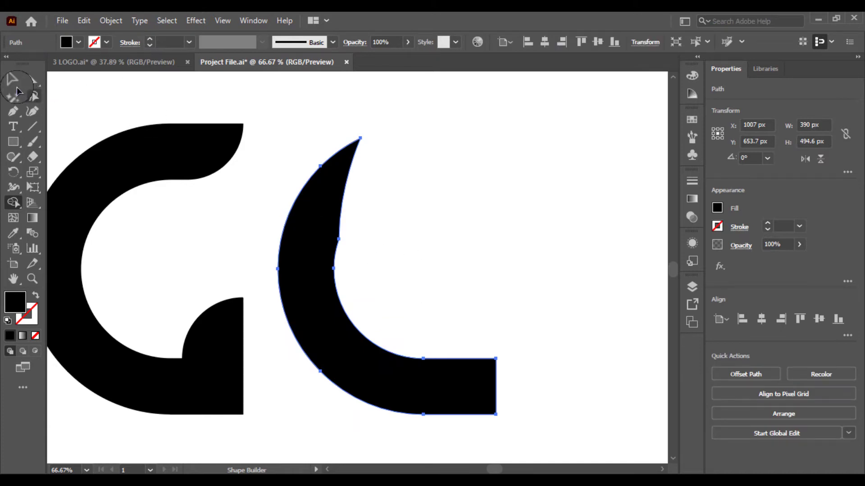
- Move the crescent piece onto the original C so that their outer edges and lower arms coincide
click(14, 81)
drag(263, 140, 401, 147)
click(473, 251)
click(425, 264)
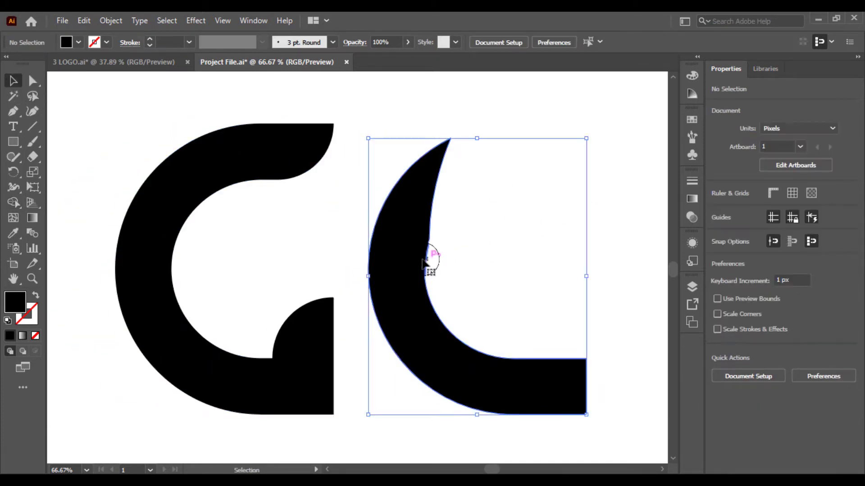
drag(399, 270, 145, 261)
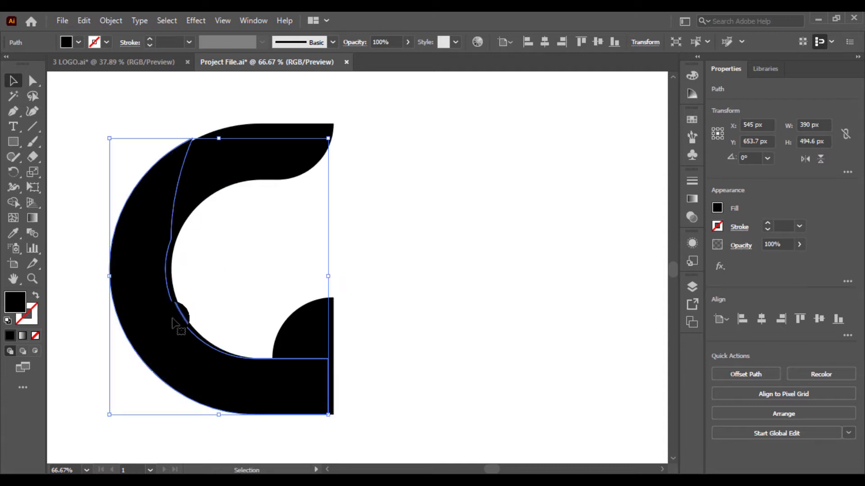
click(308, 293)
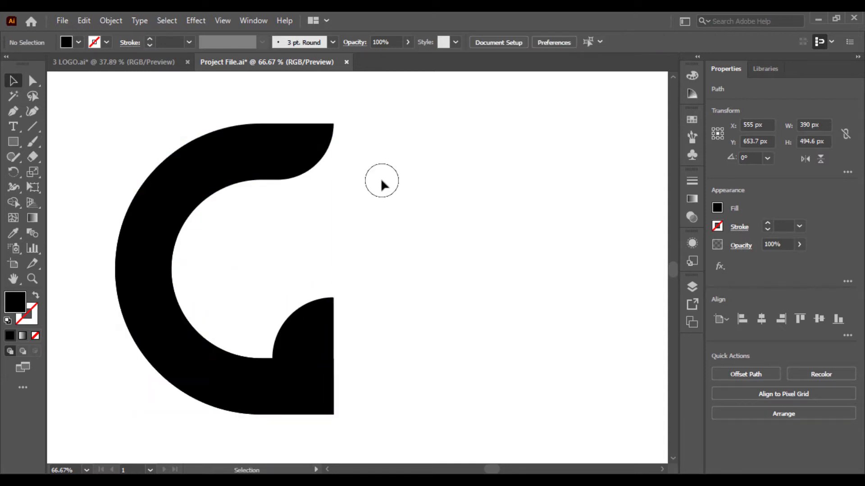
drag(380, 184, 149, 279)
click(91, 285)
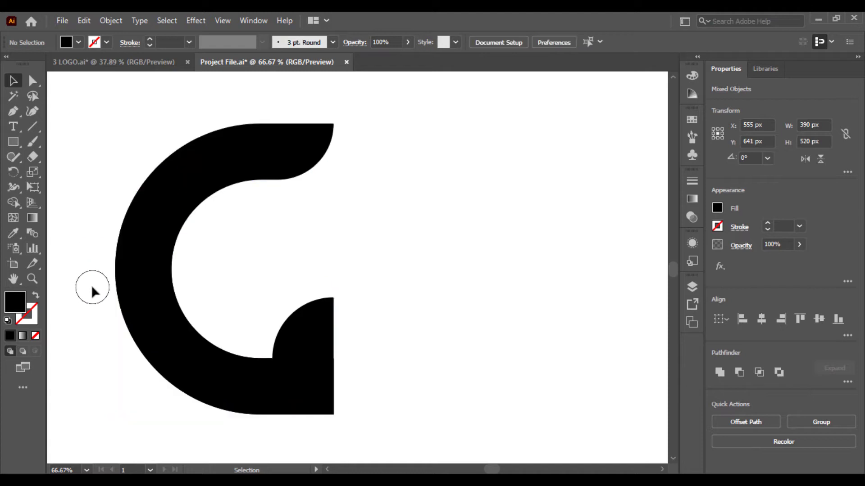
click(162, 212)
click(142, 141)
drag(174, 117, 233, 254)
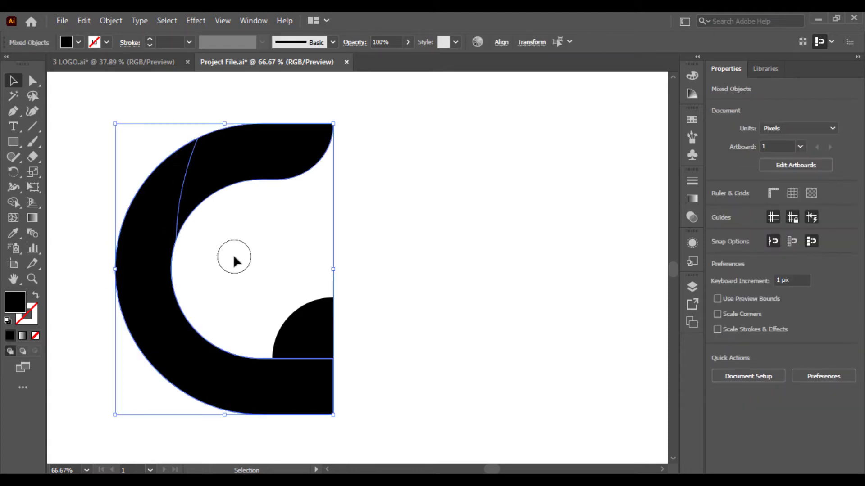
click(82, 177)
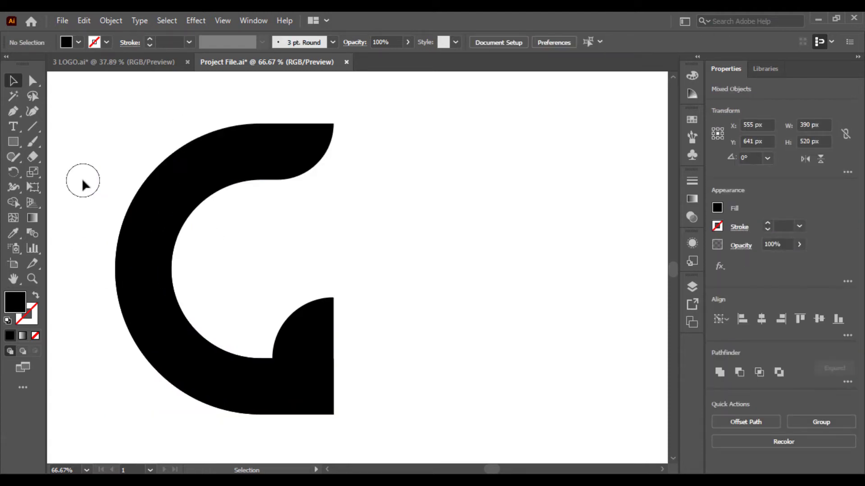
- Paste the copied yellow-to-green gradient square and place it in the empty area to the upper left of the C
key(ctrl+plus)
key(ctrl+minus)
key(ctrl+minus)
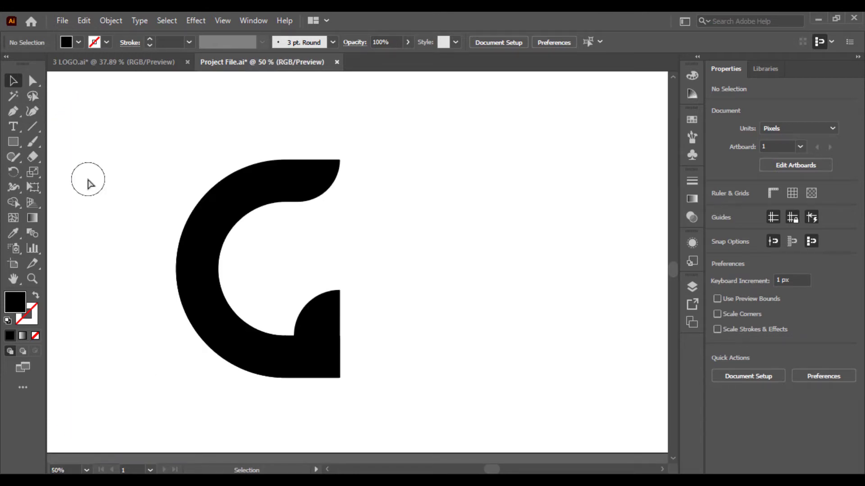
key(ctrl+v)
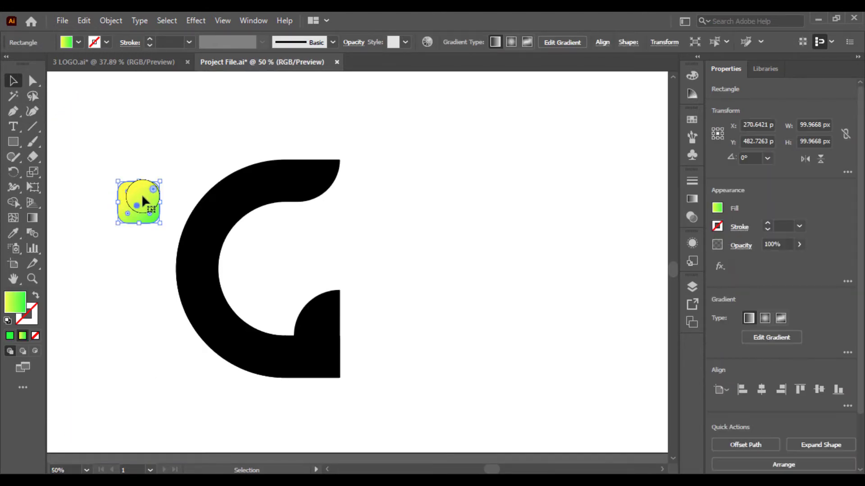
drag(142, 199, 90, 156)
click(120, 198)
- Apply the square's yellow-to-green gradient fill to the crescent piece with the Eyedropper
click(271, 185)
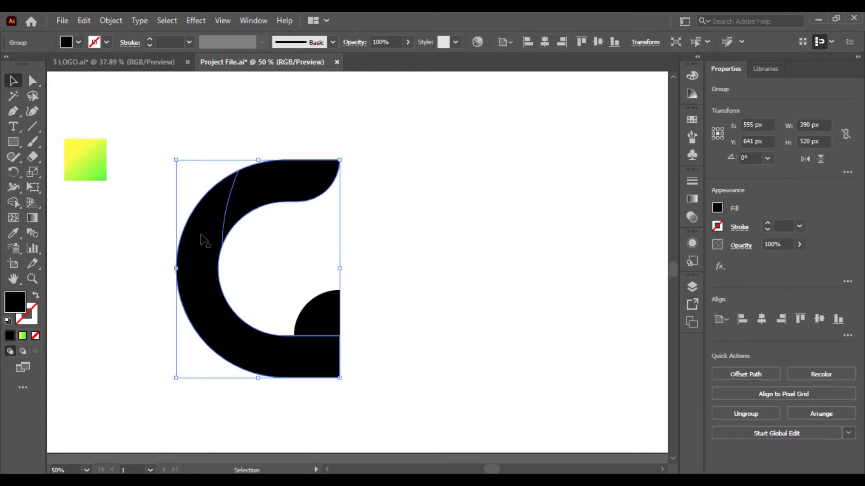
click(24, 239)
click(88, 171)
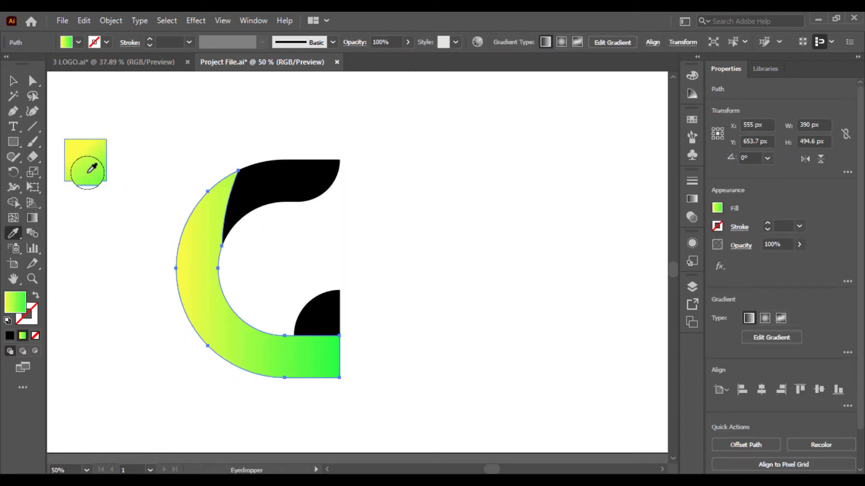
click(10, 81)
click(105, 225)
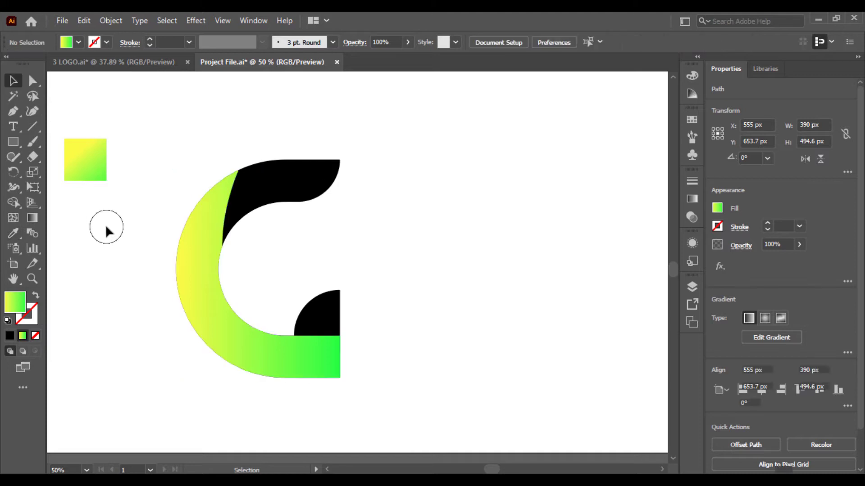
- Merge the overlapping areas of the C and the crescent with Shape Builder, keeping the black upper arm as a separate piece
key(ctrl+equal)
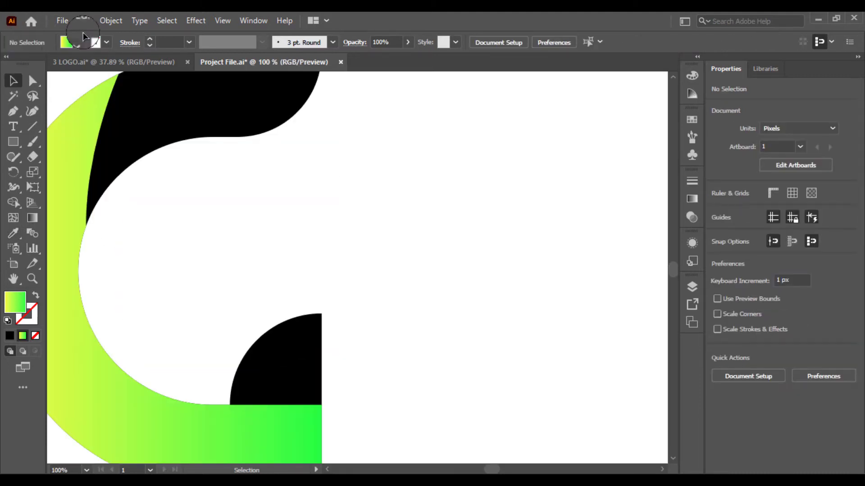
drag(213, 210, 412, 199)
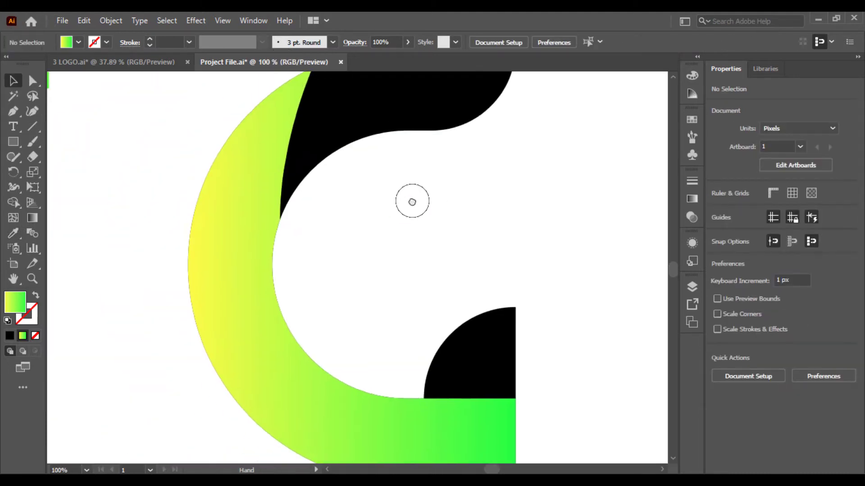
click(261, 198)
click(40, 158)
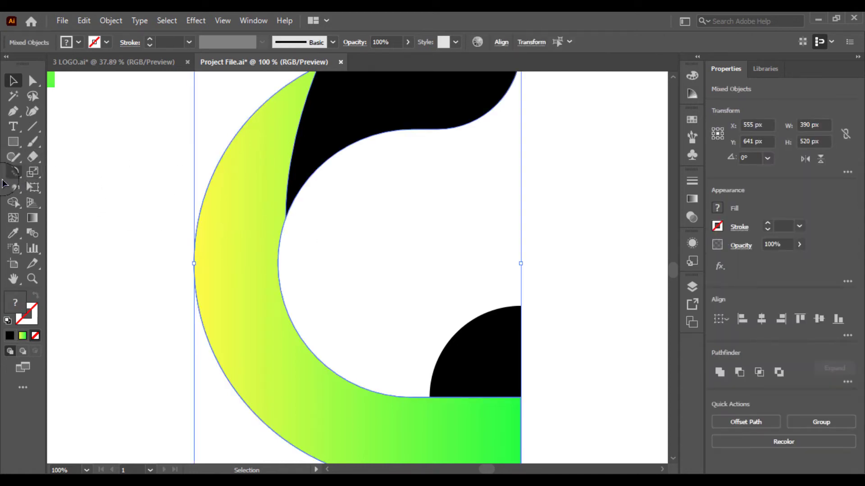
click(13, 202)
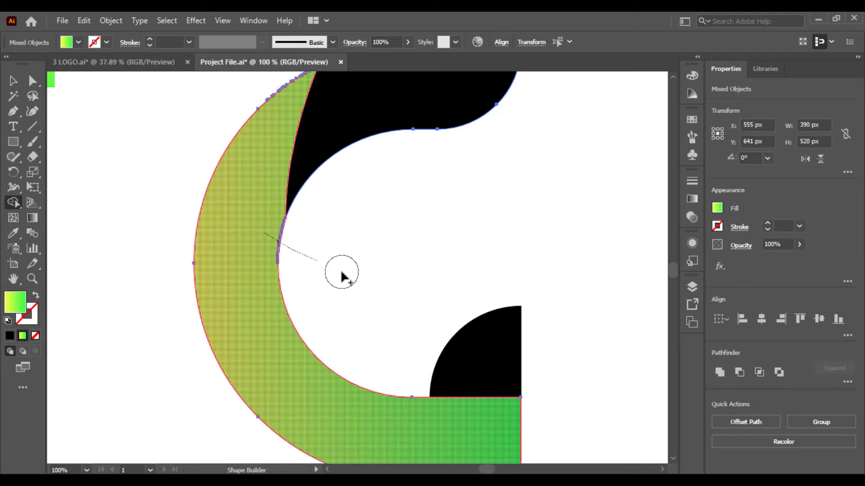
drag(342, 272, 363, 278)
click(14, 81)
click(109, 215)
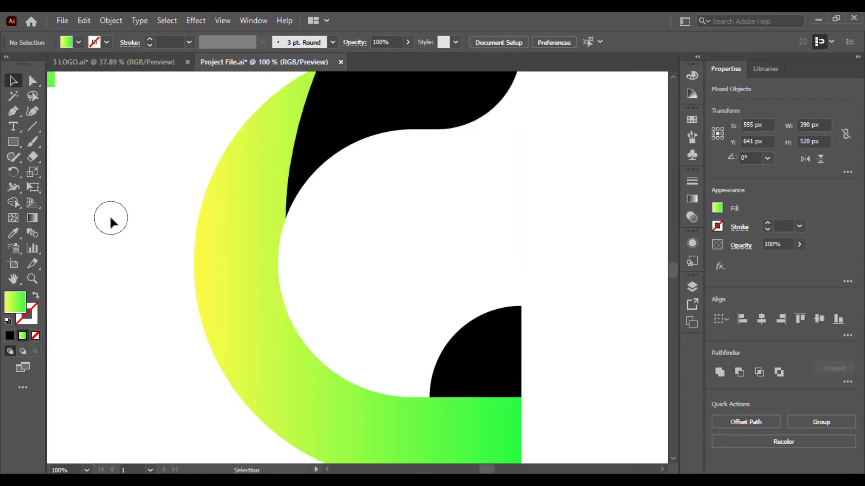
- Apply the square's gradient fill to the black upper arm with the Eyedropper
key(ctrl+minus)
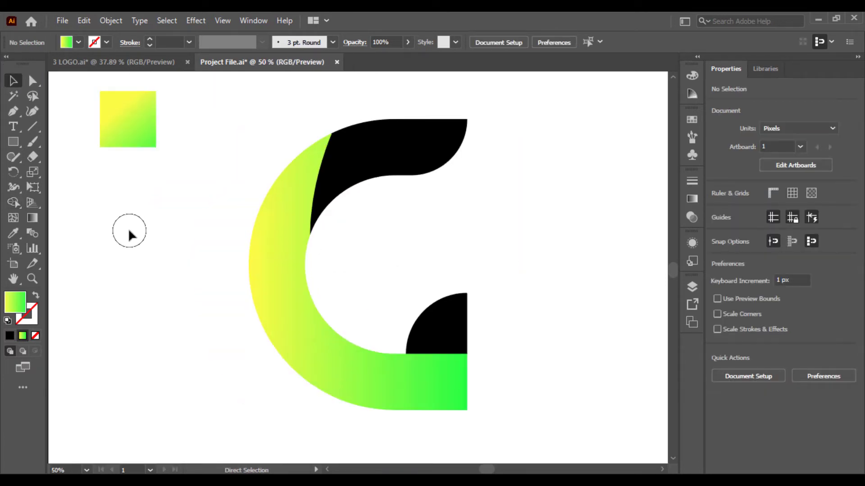
drag(207, 250, 183, 252)
click(345, 177)
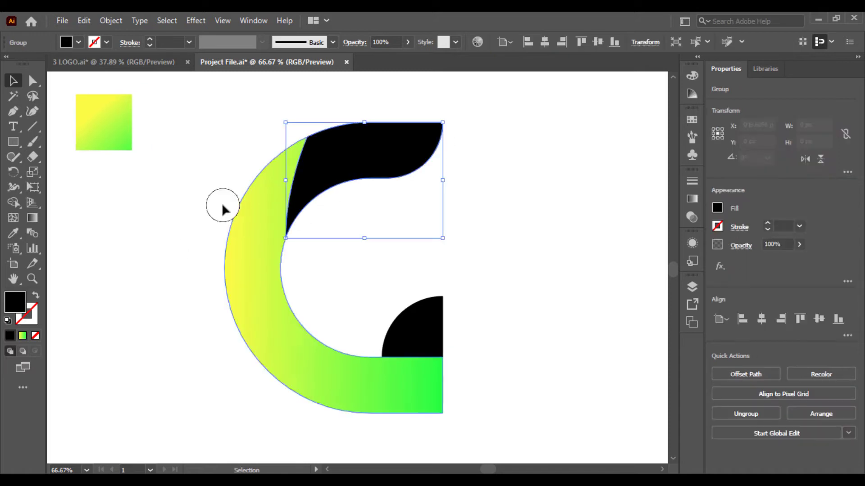
click(13, 233)
click(115, 139)
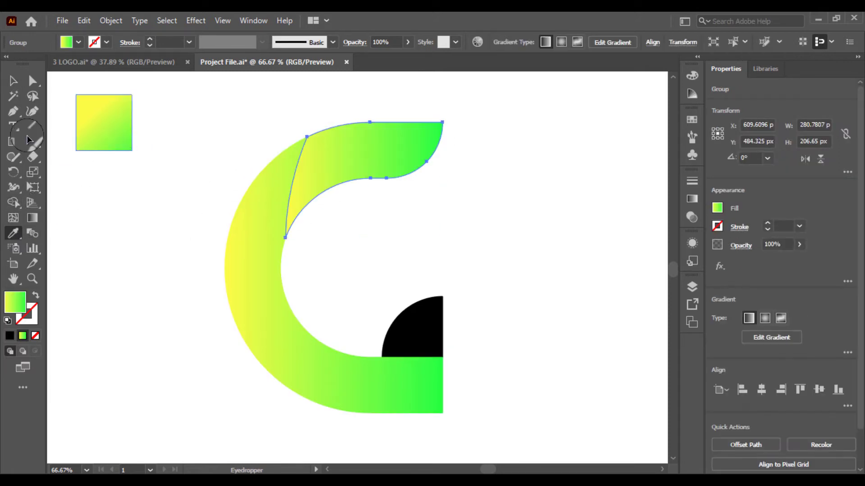
- Redraw the upper arm's gradient diagonally so green starts at its lower tip and yellow ends at its upper outer end
click(32, 218)
mouse_move(491, 122)
mouse_down()
mouse_move(332, 199)
mouse_move(282, 190)
mouse_move(217, 209)
mouse_move(102, 268)
mouse_move(123, 252)
mouse_up()
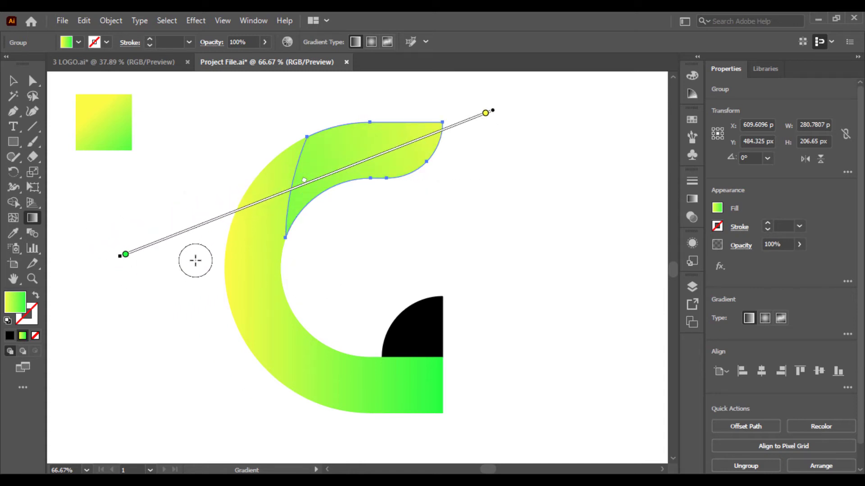
mouse_move(181, 268)
mouse_down()
mouse_move(481, 120)
mouse_move(430, 198)
mouse_move(386, 140)
mouse_move(444, 112)
mouse_up()
drag(394, 97, 335, 156)
mouse_move(301, 184)
mouse_down()
mouse_move(193, 245)
mouse_move(218, 231)
mouse_move(213, 240)
mouse_up()
mouse_move(299, 178)
mouse_down()
mouse_move(312, 191)
mouse_move(361, 150)
mouse_move(284, 170)
mouse_move(314, 196)
mouse_up()
click(13, 82)
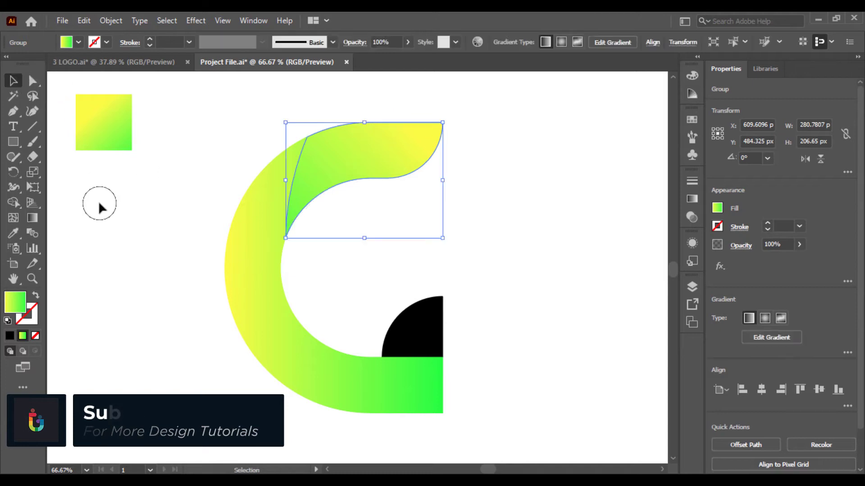
click(100, 207)
- Redraw the crescent's gradient diagonally, with yellow towards the C's opening and green towards its lower outer curve
click(236, 276)
click(39, 219)
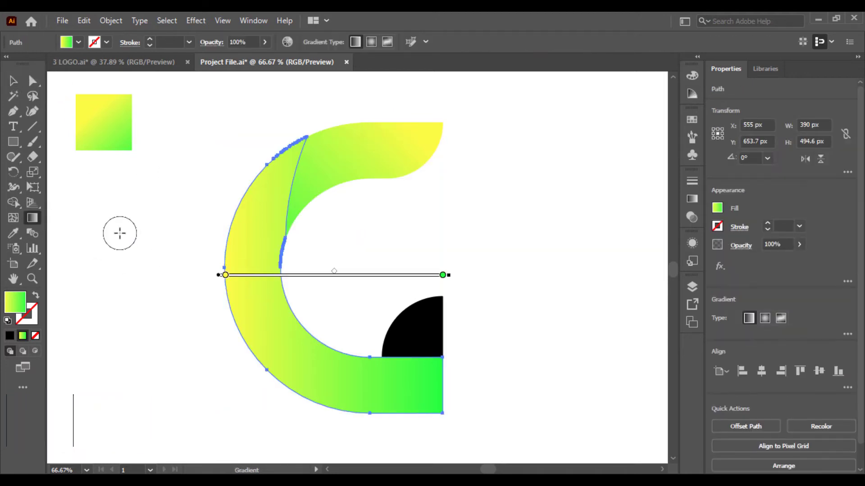
mouse_move(249, 121)
mouse_down()
mouse_move(283, 414)
mouse_move(242, 225)
mouse_move(245, 122)
mouse_up()
drag(334, 106, 334, 410)
drag(362, 241, 171, 445)
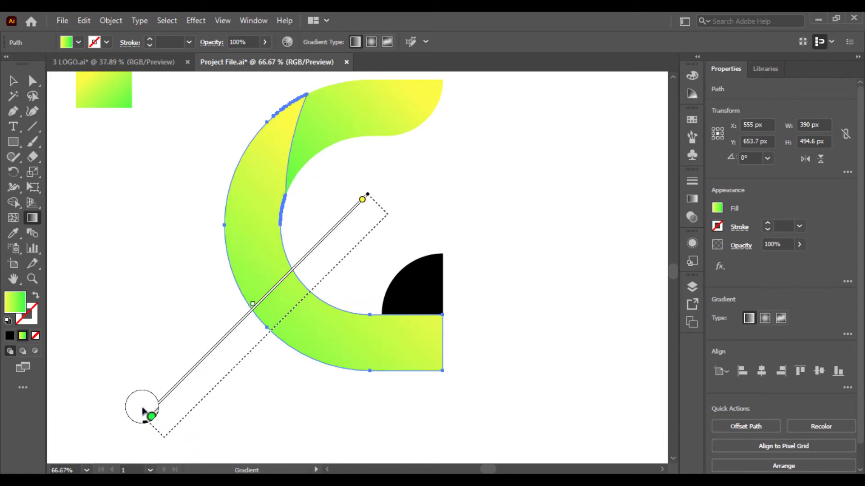
drag(143, 410, 143, 412)
click(13, 82)
click(90, 177)
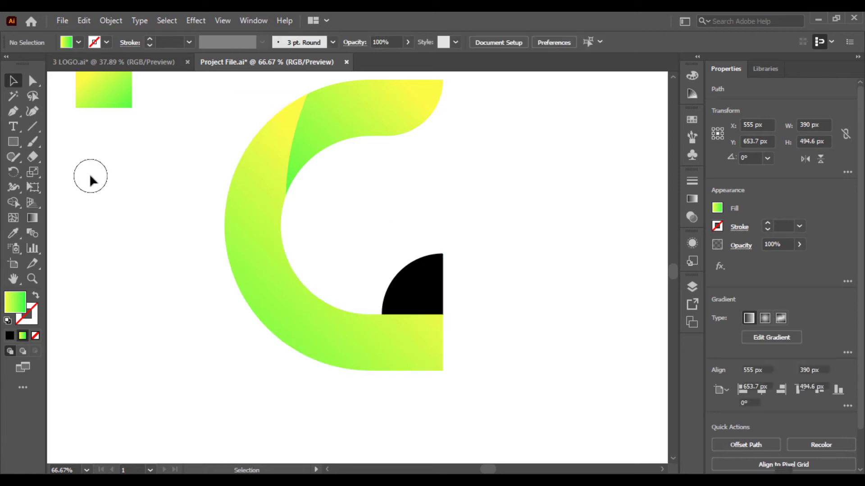
- Shorten the upper arm's diagonal gradient to give a stronger green at the fold and yellow at the outer end
key(ctrl+minus)
key(ctrl+minus)
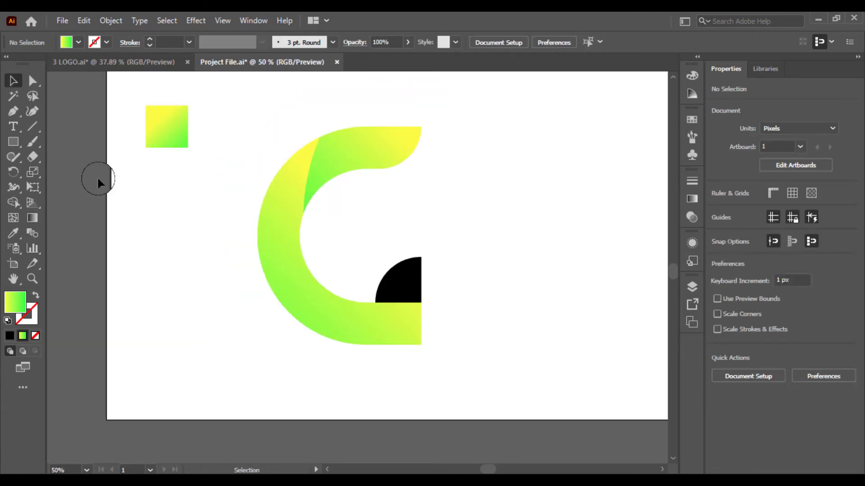
key(ctrl+plus)
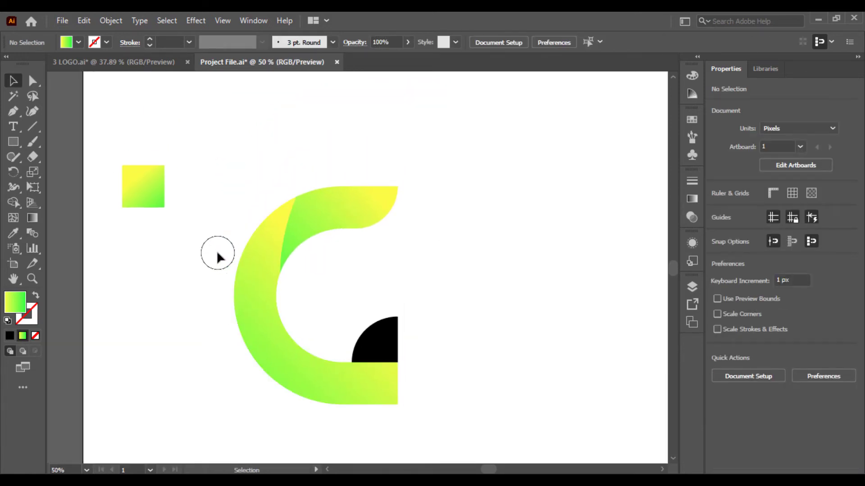
click(293, 235)
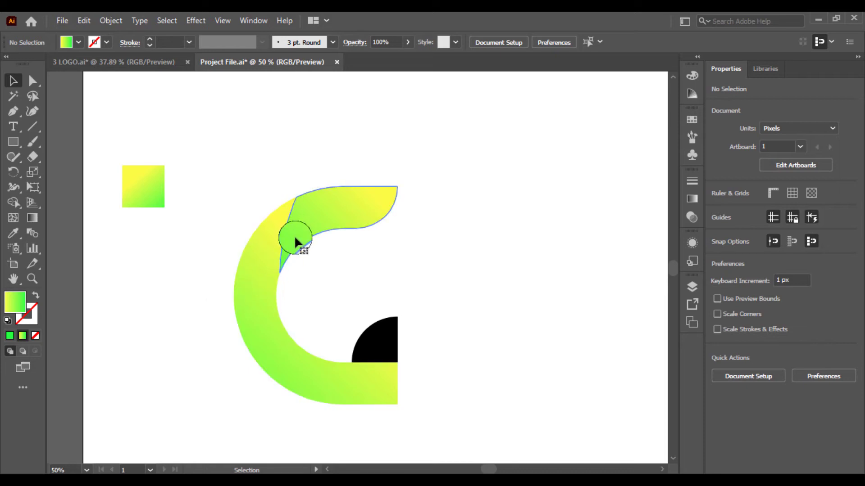
click(31, 218)
drag(302, 274, 409, 167)
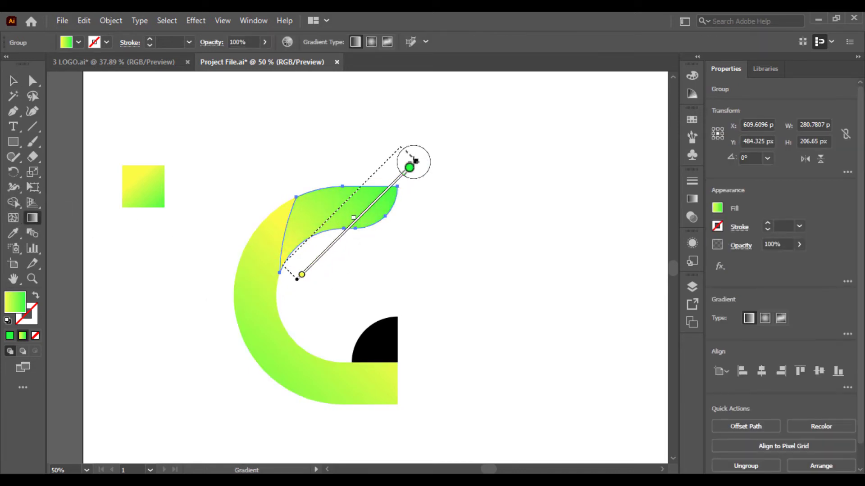
mouse_move(357, 153)
mouse_down()
mouse_move(283, 271)
mouse_move(326, 242)
mouse_move(296, 251)
mouse_up()
click(18, 85)
click(98, 265)
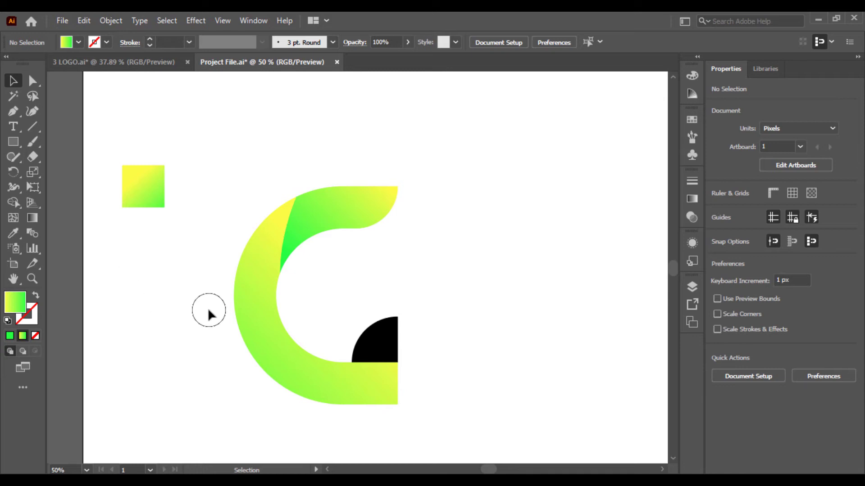
- Redraw the crescent's gradient to run from yellow at its upper tip down to full green along the lower arm
click(235, 313)
click(28, 220)
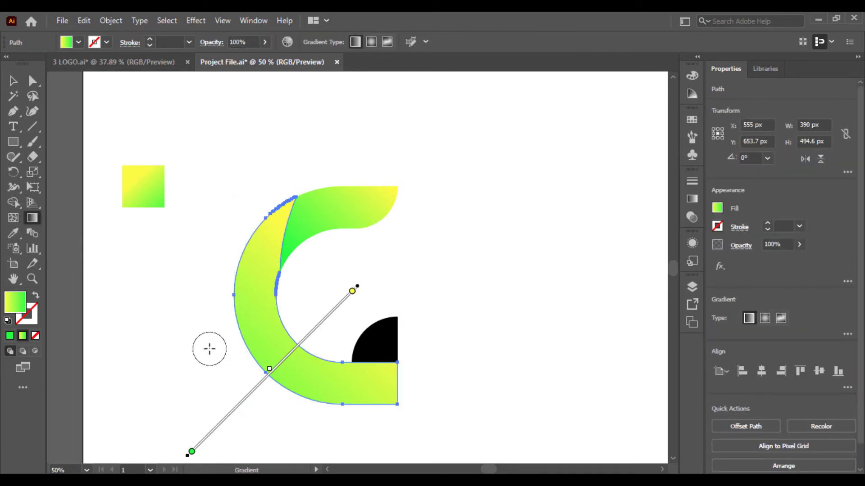
mouse_move(206, 350)
mouse_down()
mouse_move(331, 179)
mouse_move(311, 197)
mouse_up()
mouse_move(334, 257)
mouse_down()
mouse_move(241, 341)
mouse_move(261, 324)
mouse_up()
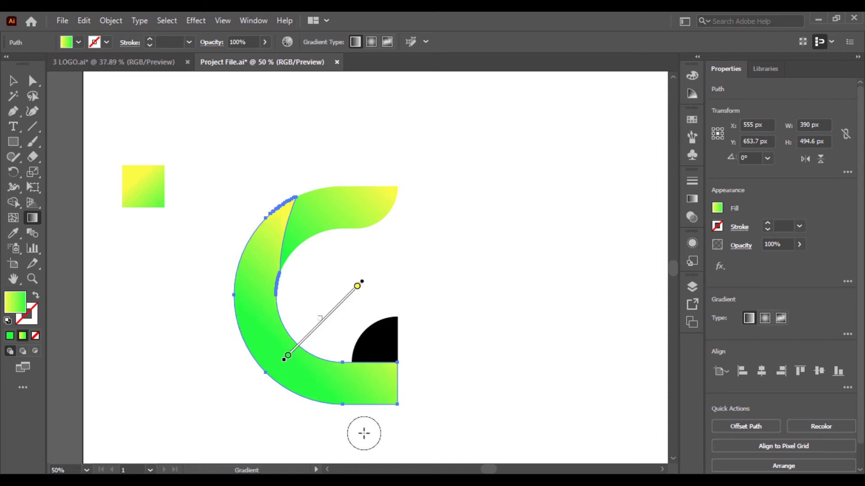
mouse_move(363, 433)
mouse_down()
mouse_move(217, 219)
mouse_move(225, 212)
mouse_up()
mouse_move(238, 370)
mouse_down()
mouse_move(318, 353)
mouse_move(295, 379)
mouse_move(276, 359)
mouse_move(282, 420)
mouse_up()
click(13, 80)
click(218, 279)
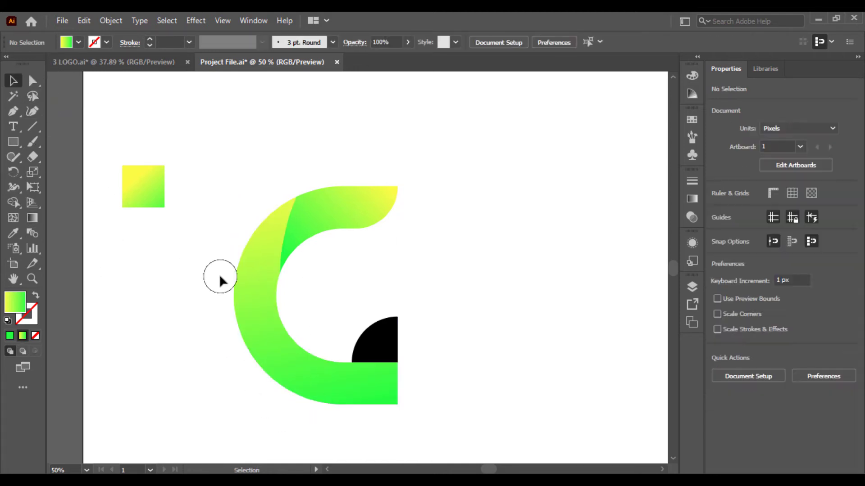
- Lengthen and tilt the upper arm's gradient, from green beyond the fold to yellow at the outer end, for a softer blend
click(329, 226)
click(32, 218)
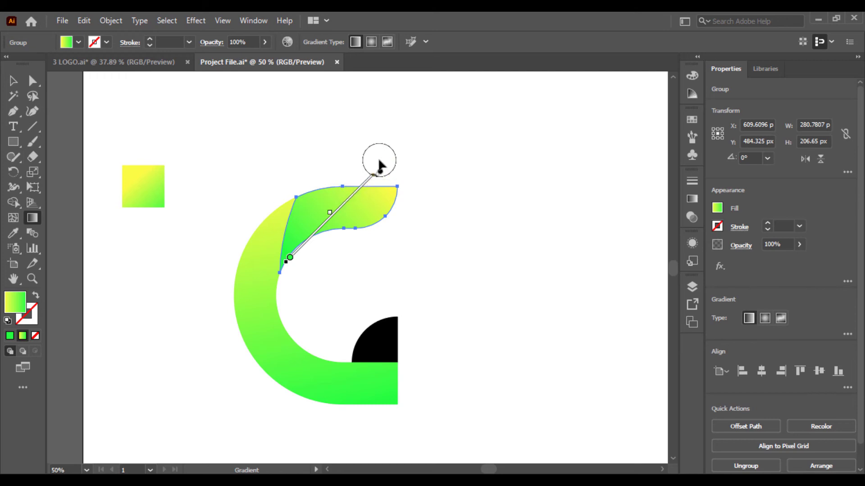
mouse_move(374, 173)
mouse_down()
mouse_move(409, 217)
mouse_move(377, 148)
mouse_up()
mouse_move(290, 257)
mouse_down()
mouse_move(290, 245)
mouse_move(264, 250)
mouse_move(227, 236)
mouse_move(226, 251)
mouse_up()
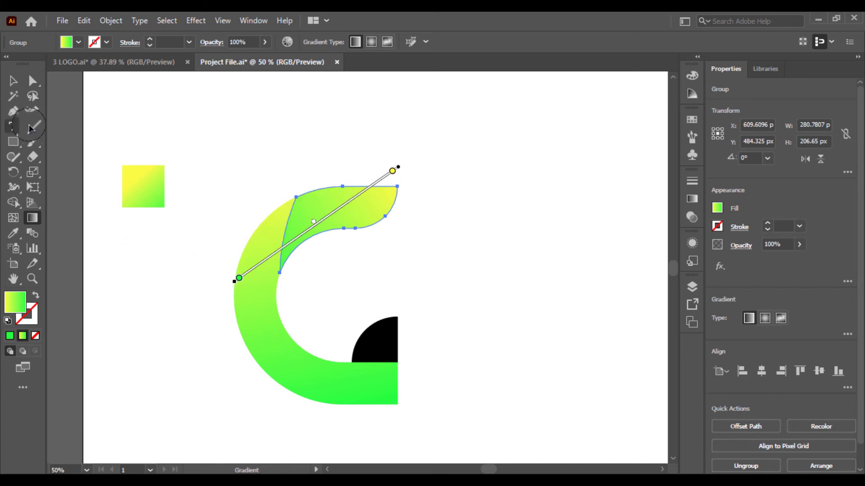
click(13, 80)
click(104, 264)
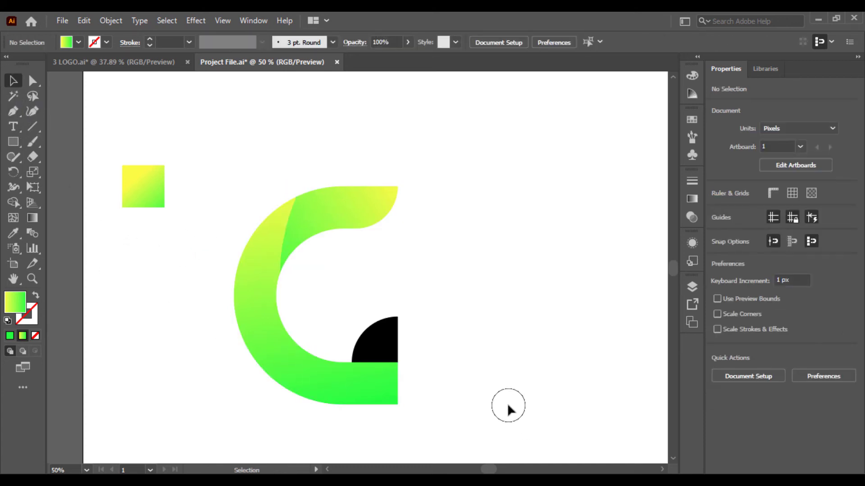
- Fill the black quarter circle with the yellow-green gradient sampled from the swatch square
click(381, 340)
click(13, 232)
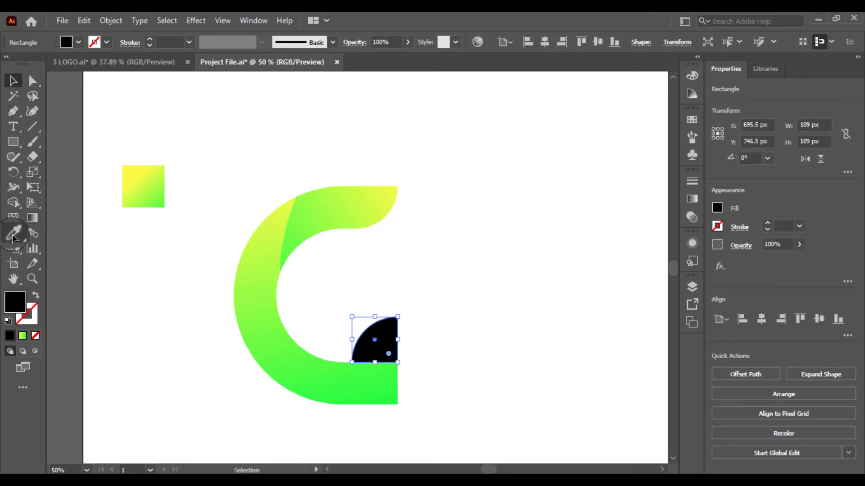
click(151, 182)
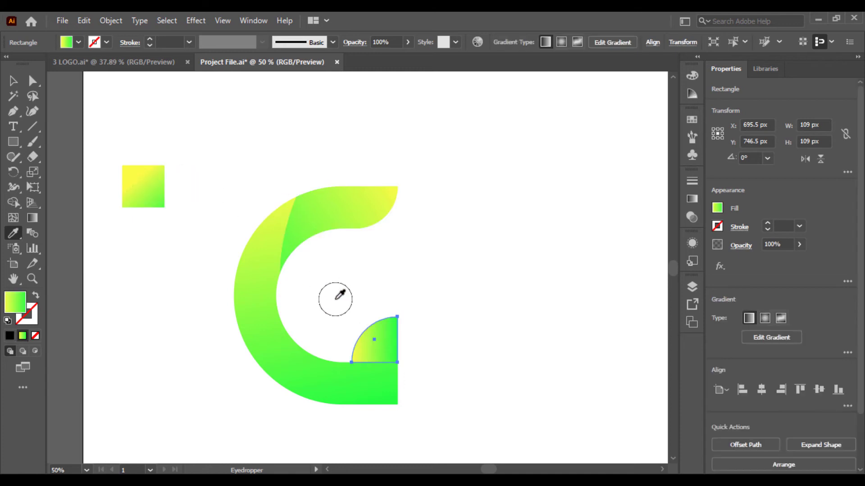
- Redraw the quarter circle's gradient vertically, from yellow well below the shape to green well above it
click(32, 218)
drag(351, 298, 482, 417)
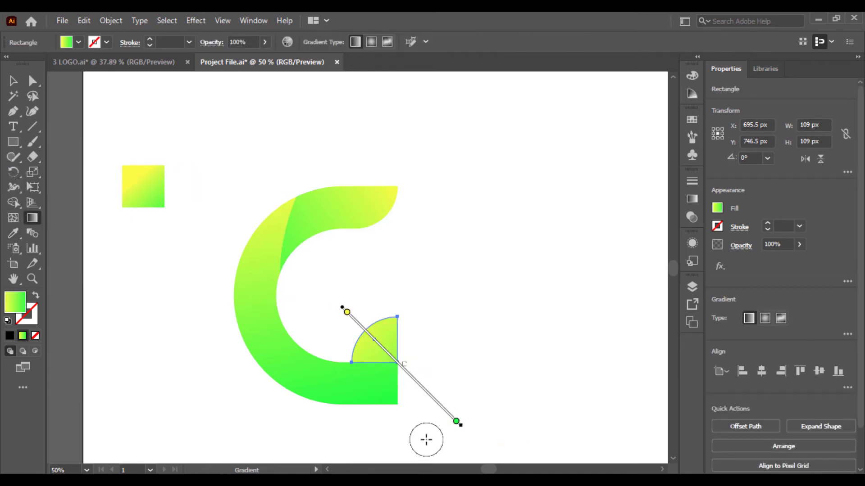
mouse_move(419, 443)
mouse_down()
mouse_move(386, 299)
mouse_move(373, 287)
mouse_up()
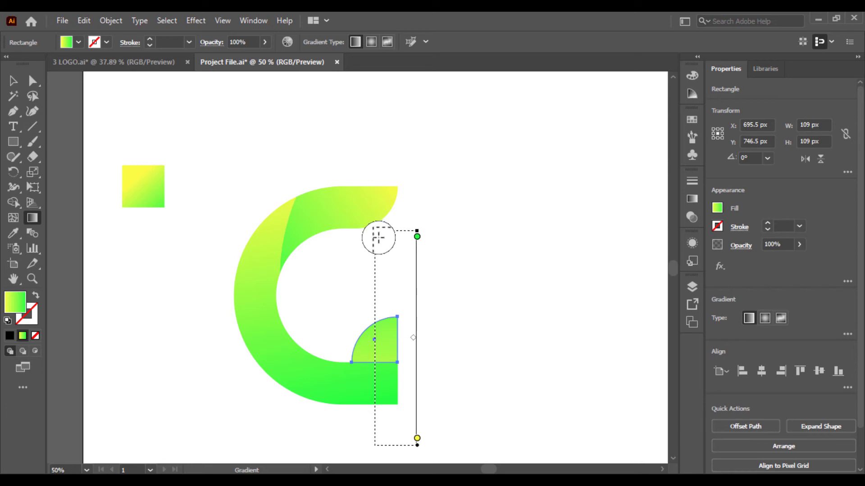
drag(378, 234, 377, 235)
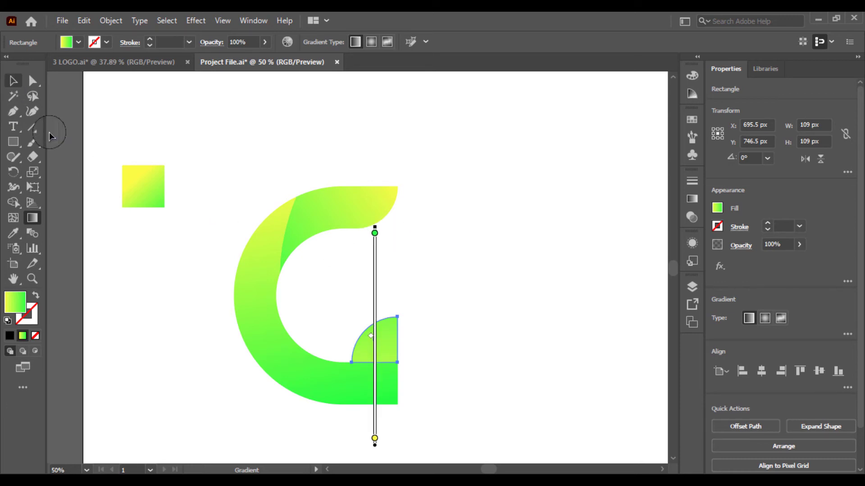
key(v)
click(203, 286)
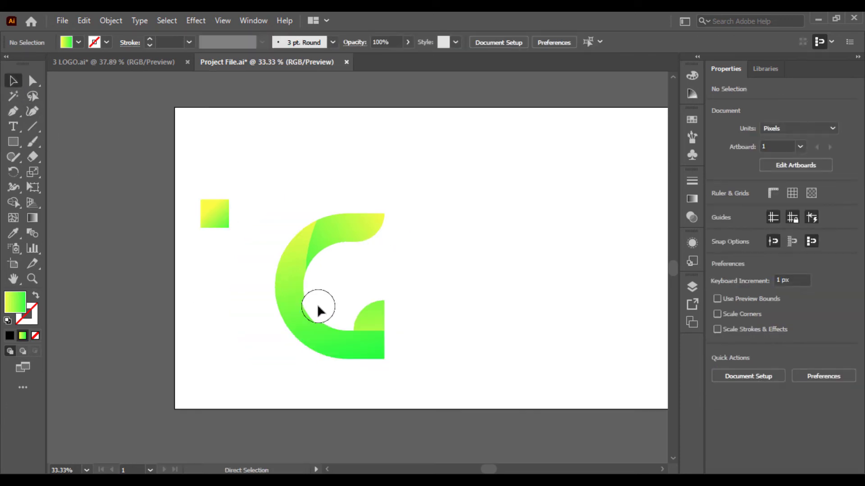
- Draw a vertical line about 133 px long from the quarter circle's lower-left corner down across the lower arm
click(372, 378)
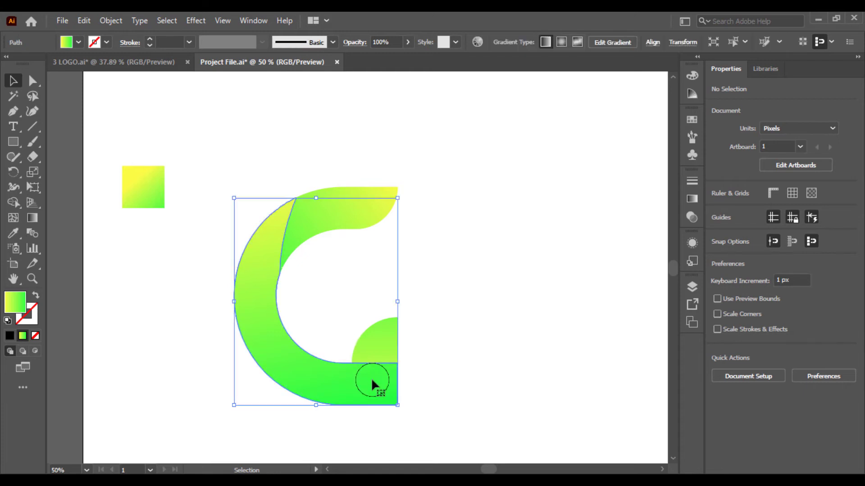
click(443, 372)
key(ctrl+equal)
key(ctrl+equal)
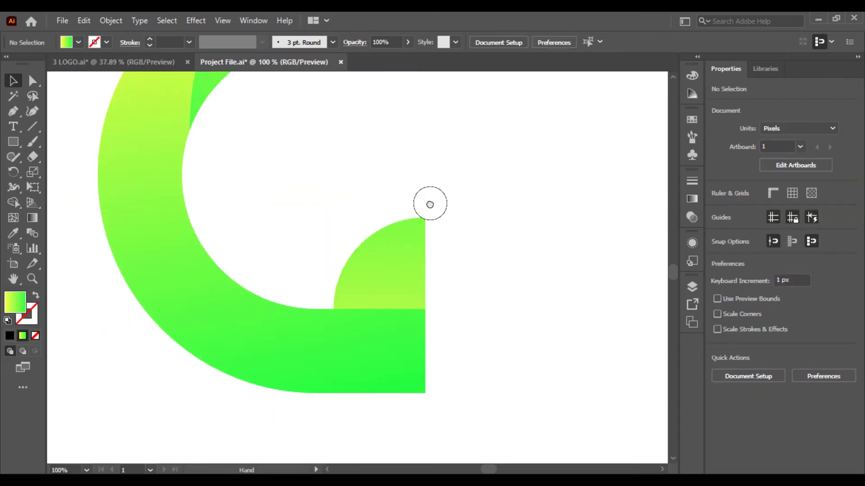
drag(444, 373, 429, 202)
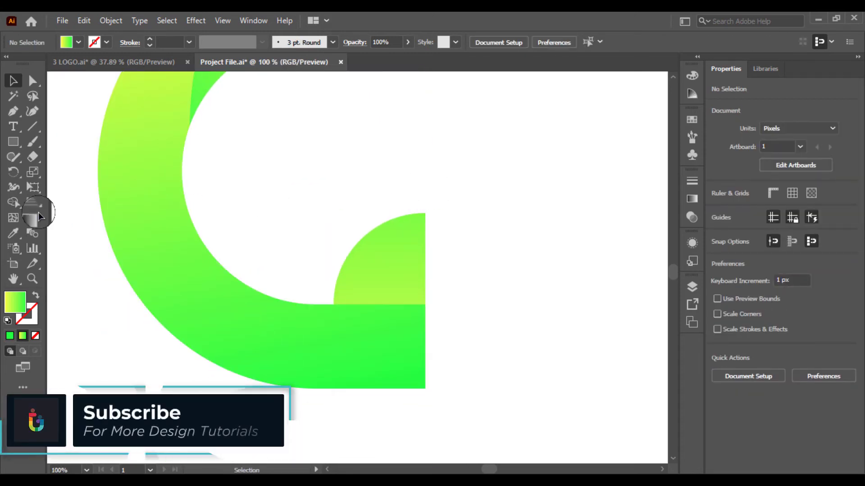
click(33, 127)
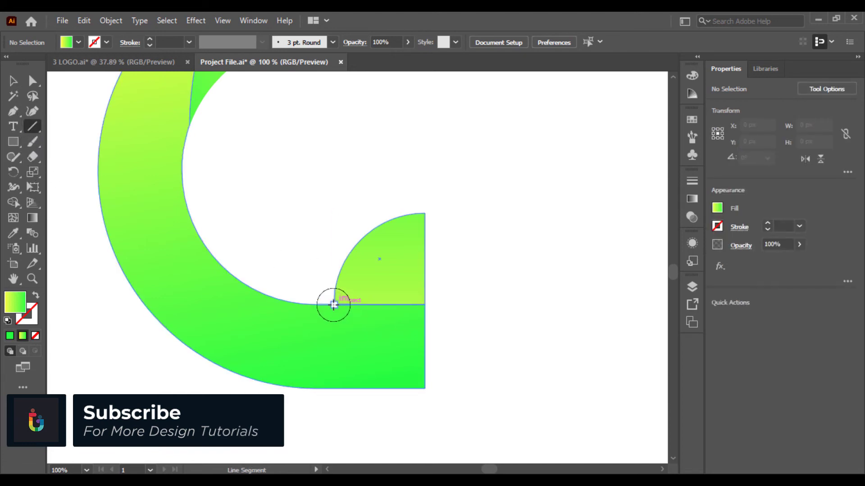
drag(333, 304, 326, 415)
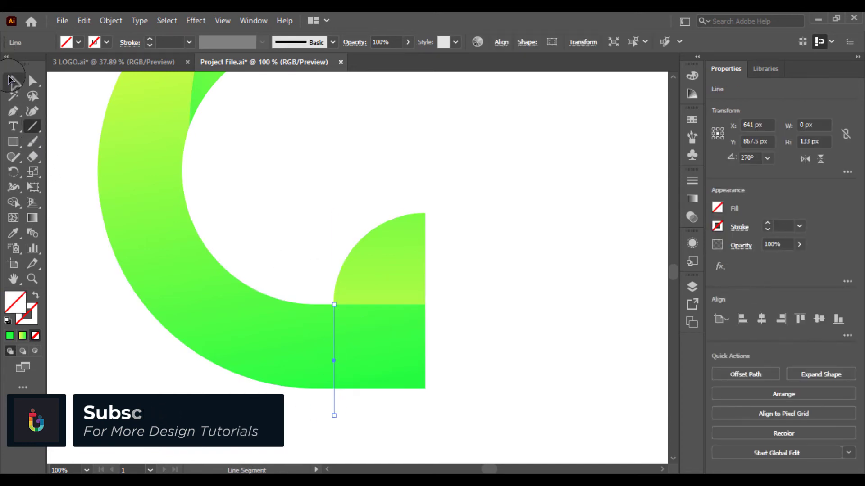
click(10, 80)
click(166, 324)
drag(499, 396, 320, 255)
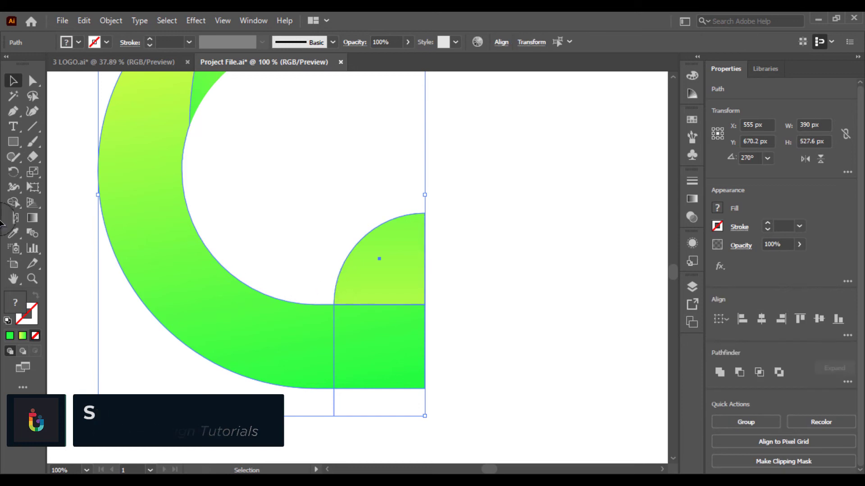
click(33, 203)
click(13, 202)
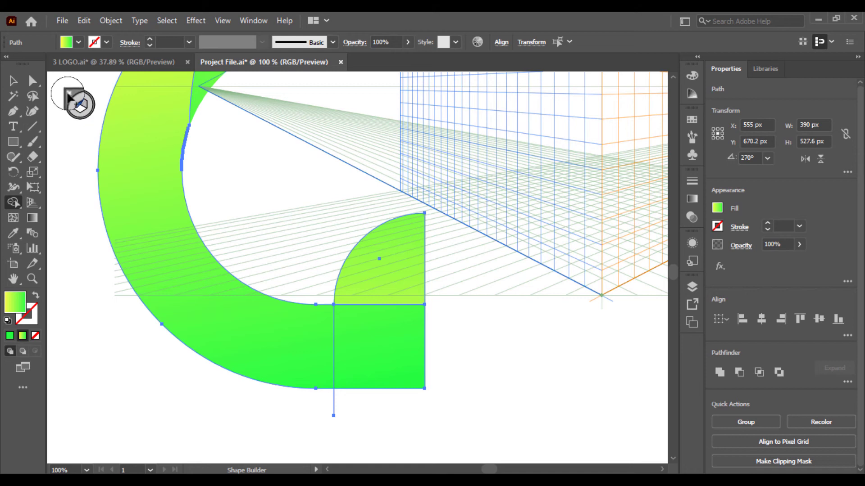
key(v)
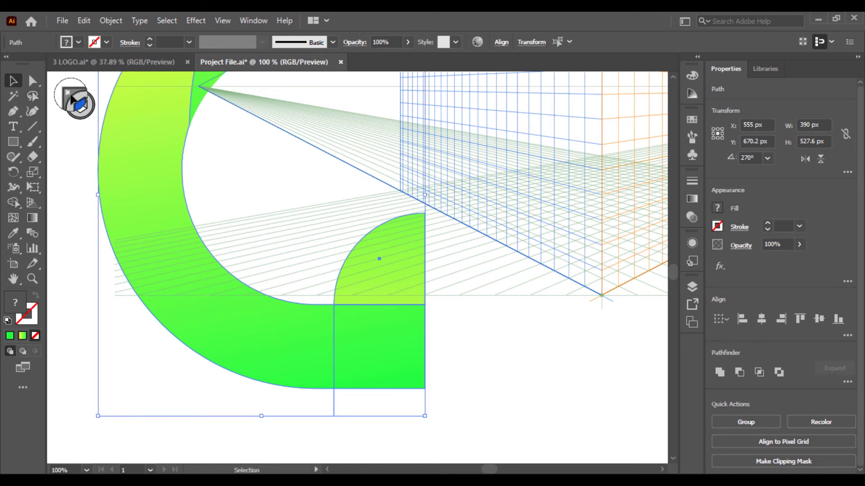
click(70, 97)
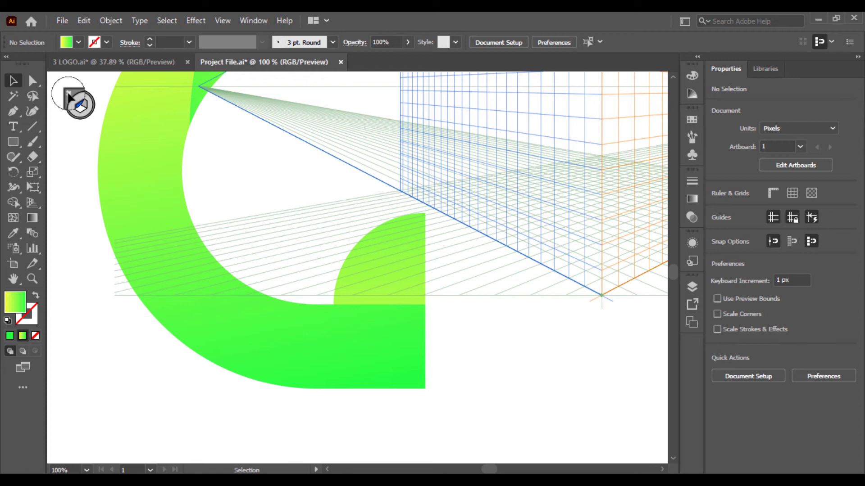
click(368, 284)
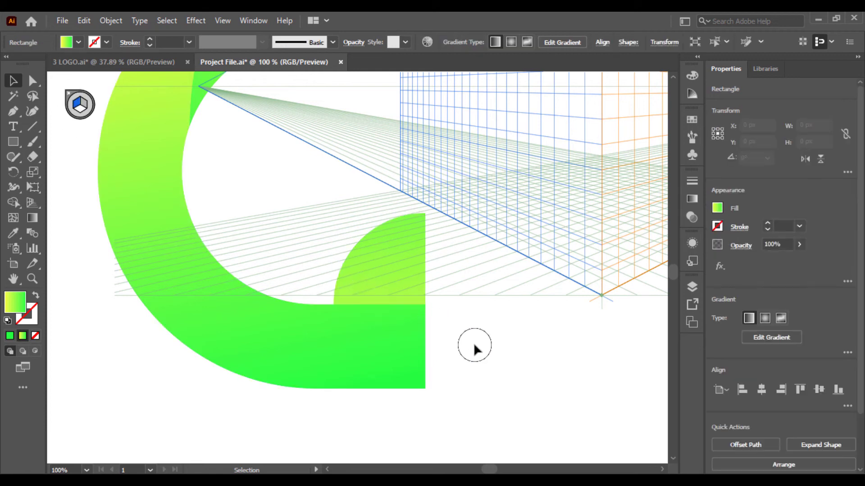
click(484, 345)
key(ctrl+minus)
key(ctrl+minus)
key(ctrl+minus)
key(shift+p)
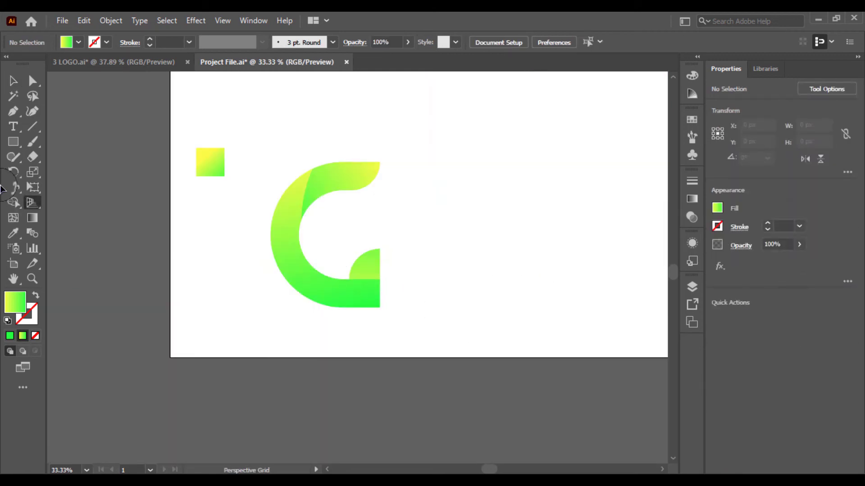
- Use Shape Builder to remove the part of the lower arm beneath the quarter circle, cut off at the vertical line
click(13, 81)
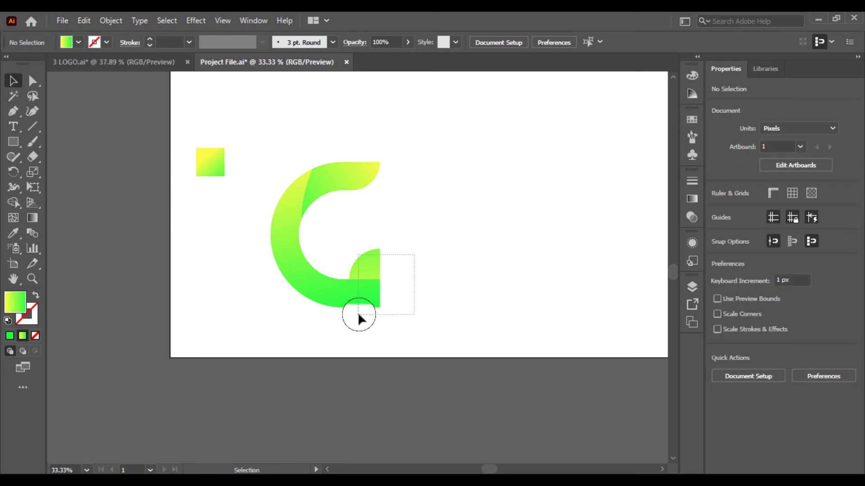
drag(359, 315, 359, 316)
key(ctrl+plus)
key(ctrl+plus)
scroll(332, 284, down, 3)
scroll(450, 288, right, 2)
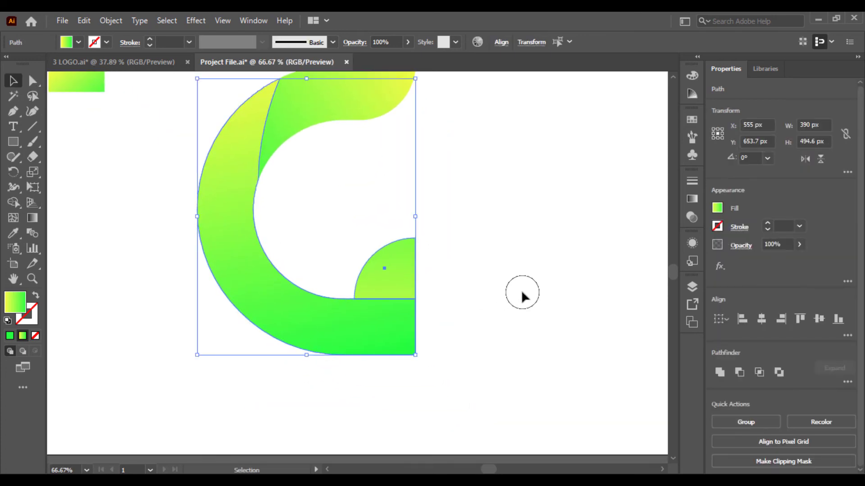
drag(521, 290, 312, 403)
key(shift+m)
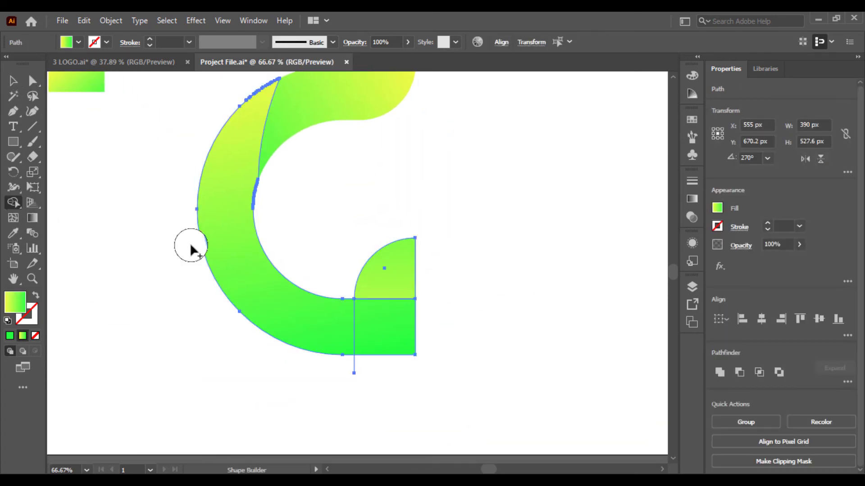
alt+click(381, 317)
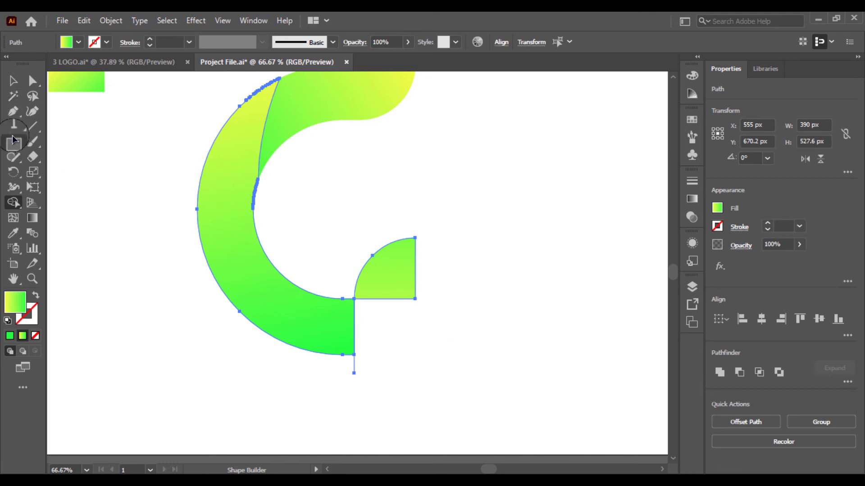
click(13, 80)
click(99, 232)
- Group all the pieces of the G logo
key(ctrl+minus)
key(ctrl+minus)
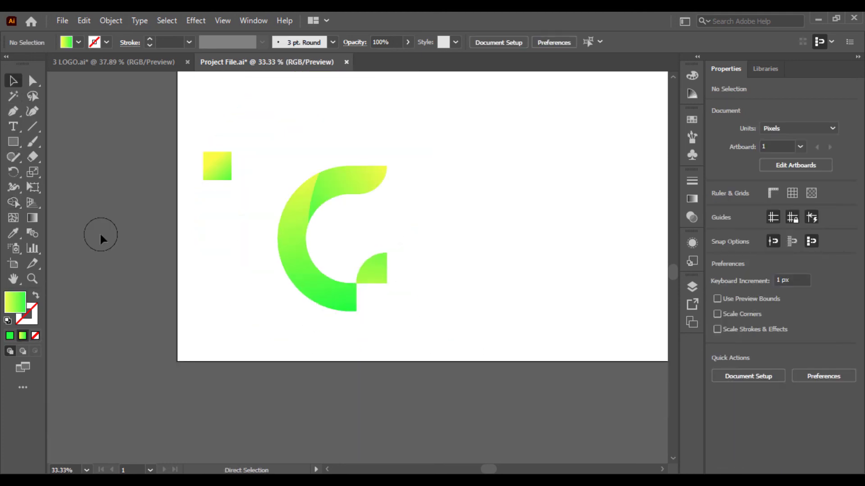
drag(448, 163, 348, 276)
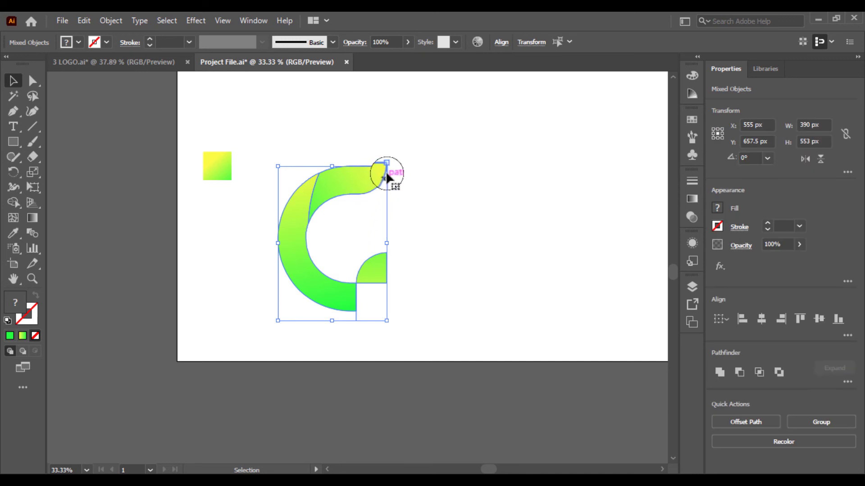
right_click(348, 186)
click(384, 282)
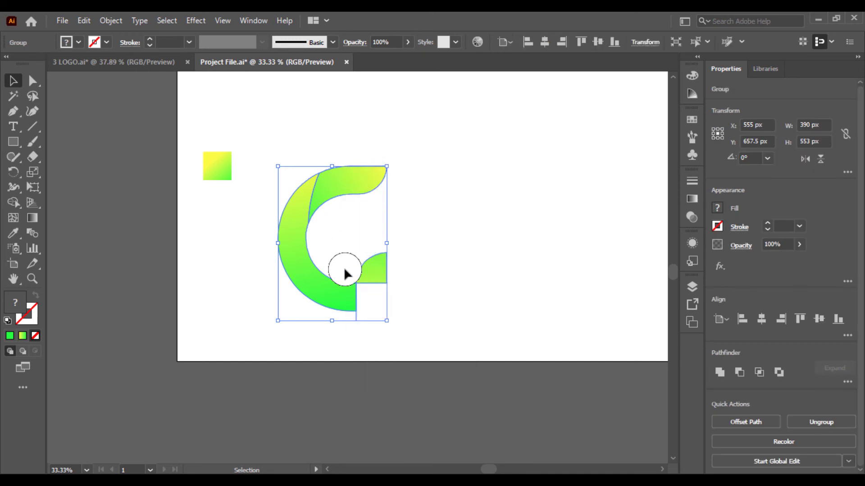
click(336, 318)
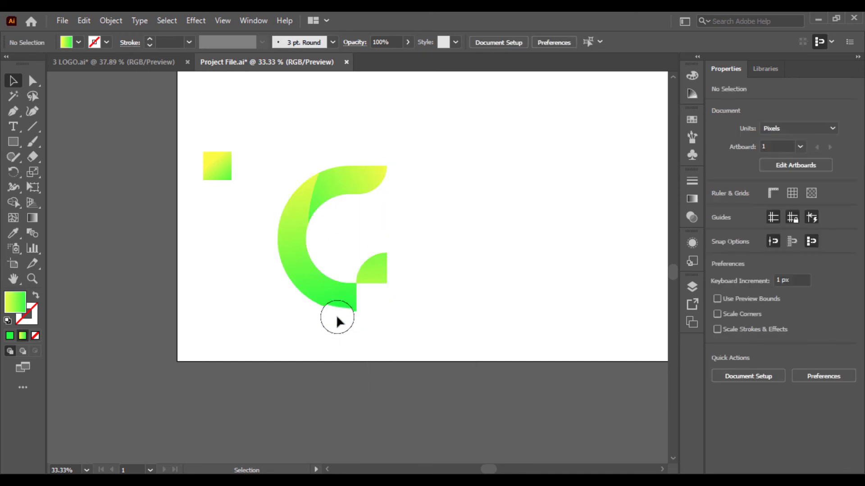
- Compress the logo group vertically from its lower edge to a height of 487 px, keeping the width
click(334, 301)
drag(330, 321, 332, 300)
click(410, 321)
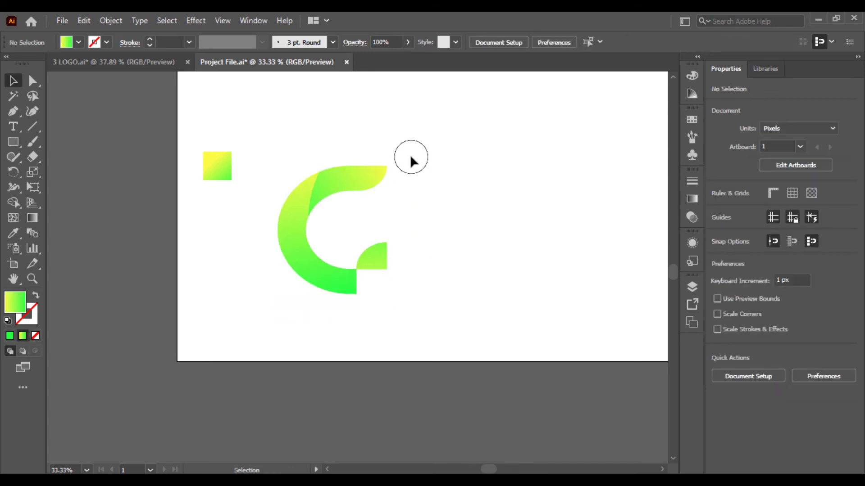
- Enlarge the logo group and adjust its proportions to about 427 px wide and 560 px high
drag(418, 142, 268, 276)
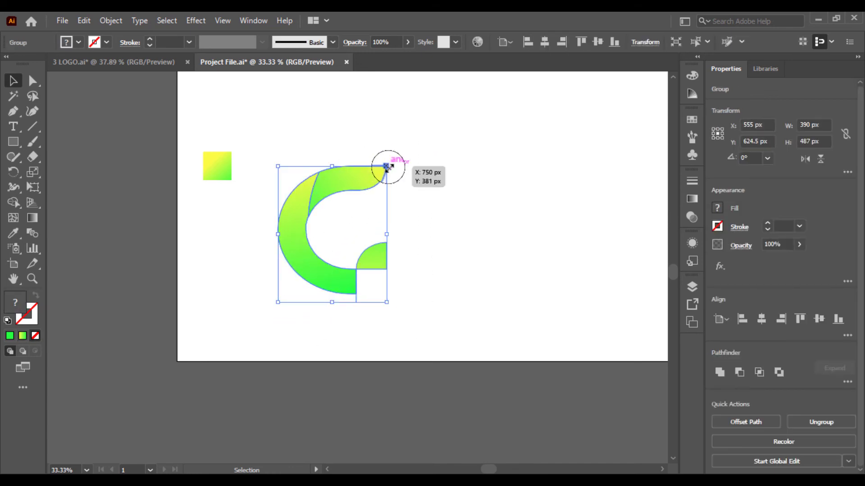
drag(386, 166, 212, 353)
click(437, 158)
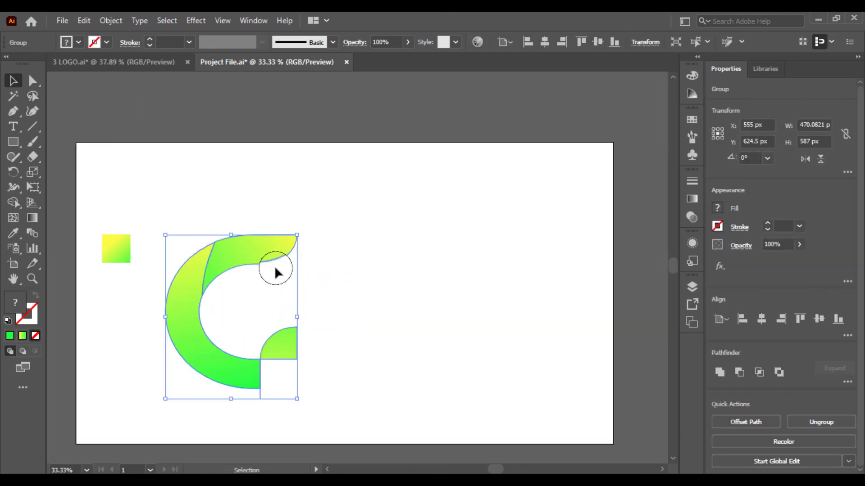
mouse_move(297, 235)
mouse_down()
mouse_move(280, 253)
mouse_move(277, 239)
mouse_move(285, 242)
mouse_up()
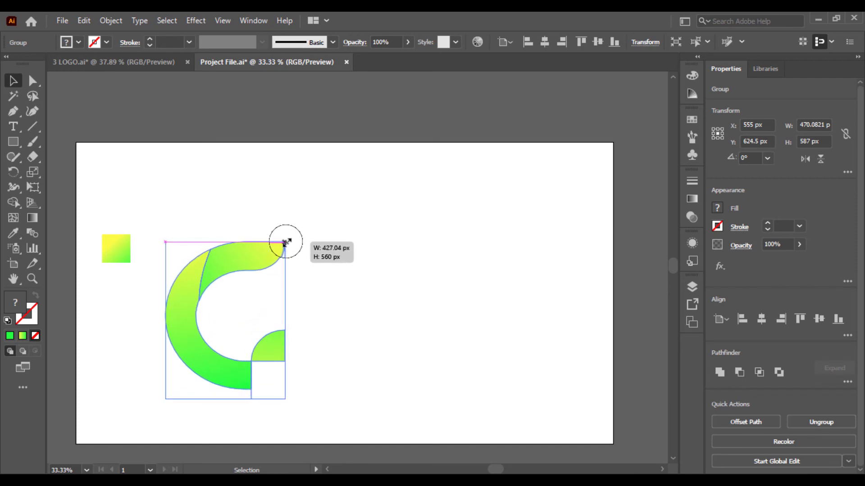
click(308, 262)
click(226, 357)
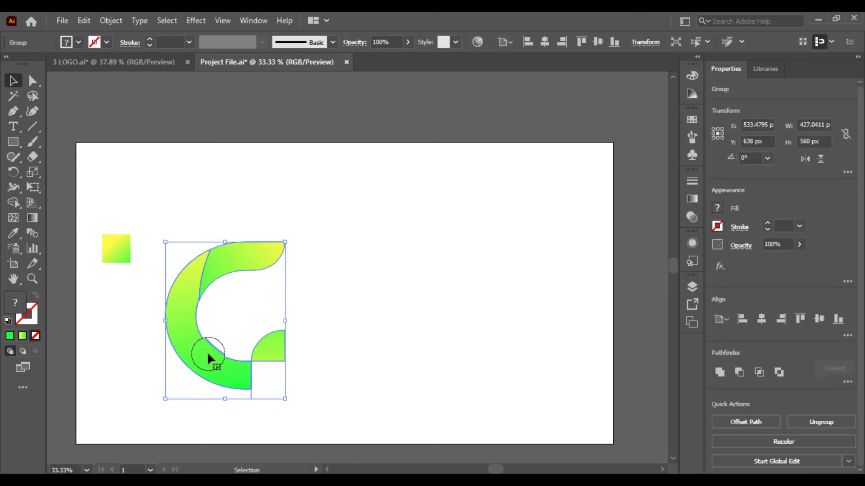
right_click(207, 351)
click(374, 257)
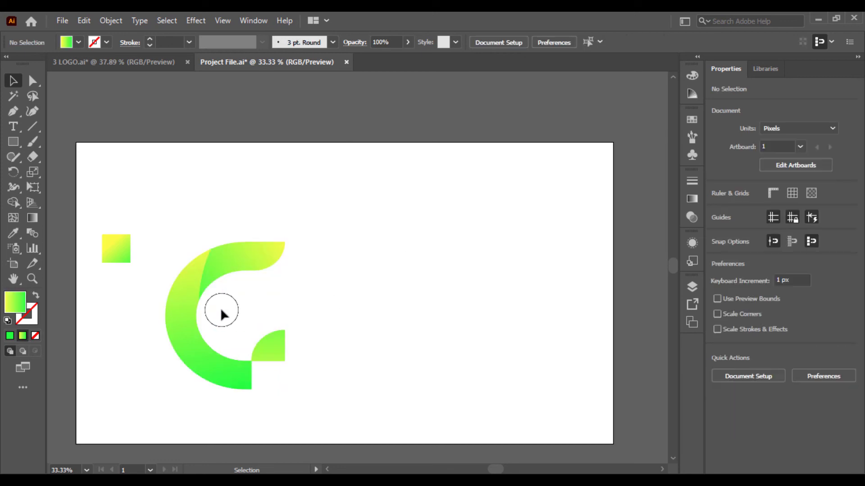
click(187, 289)
click(265, 220)
- Scale the logo group down proportionally to about 290 × 380 px and move it to the artboard's center
click(197, 344)
drag(284, 241, 264, 271)
drag(228, 280, 350, 236)
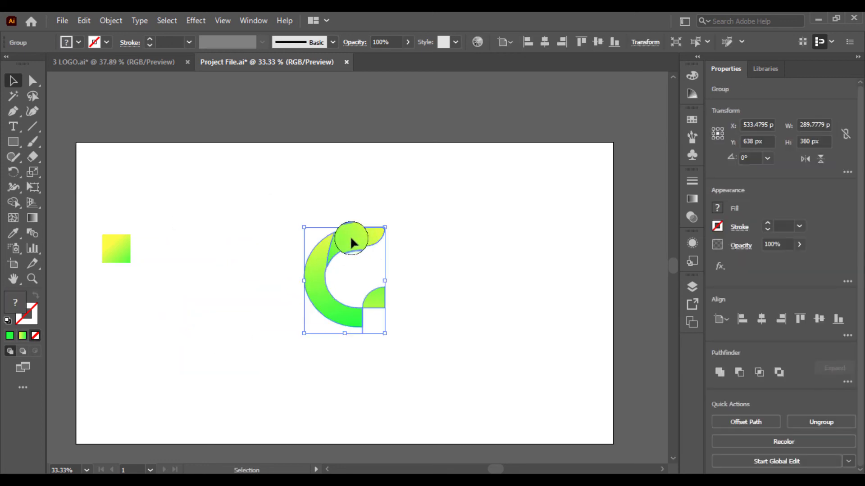
click(452, 250)
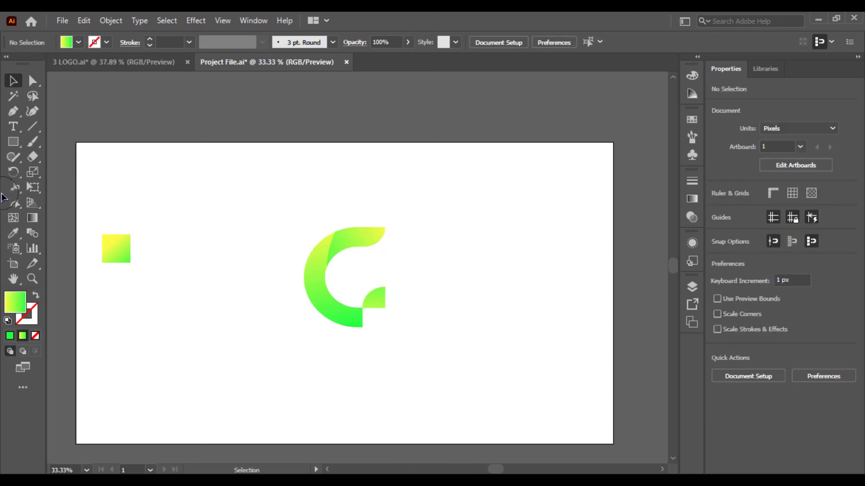
- Add the text line "COMPANY NAME" in the Intro-Trial Black Alt font on the artboard's lower area
click(13, 126)
click(168, 392)
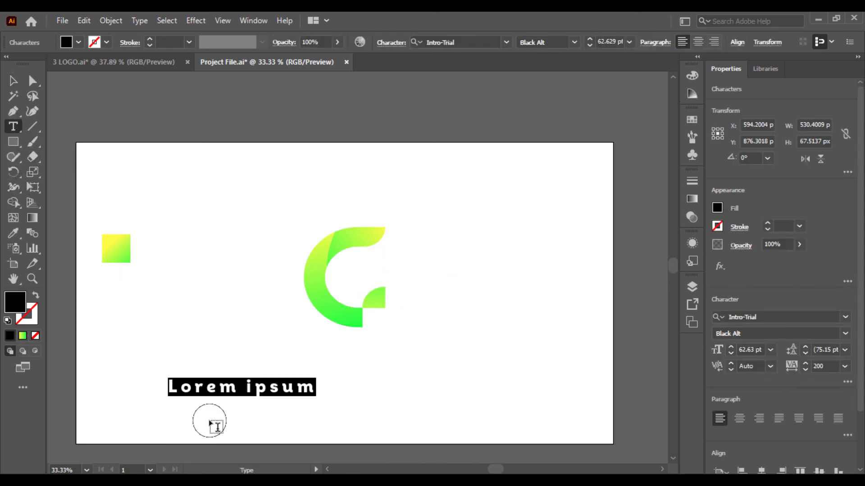
text(co)
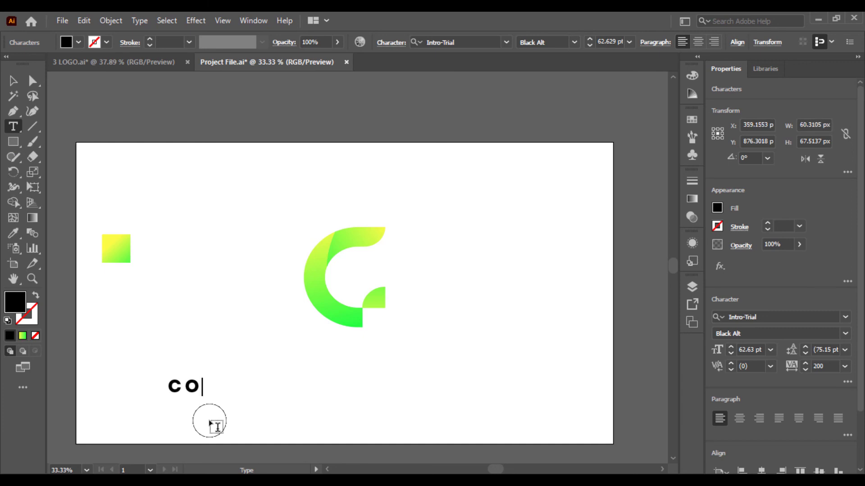
text(mpant)
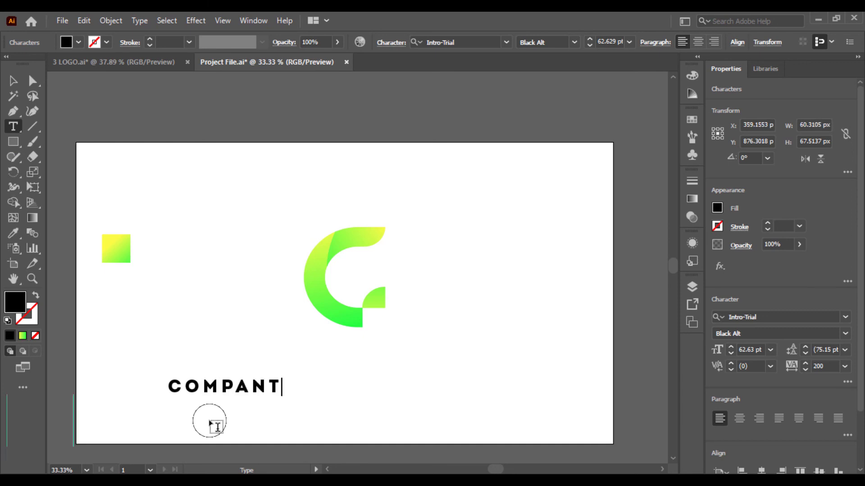
key(BackSpace)
text(y name)
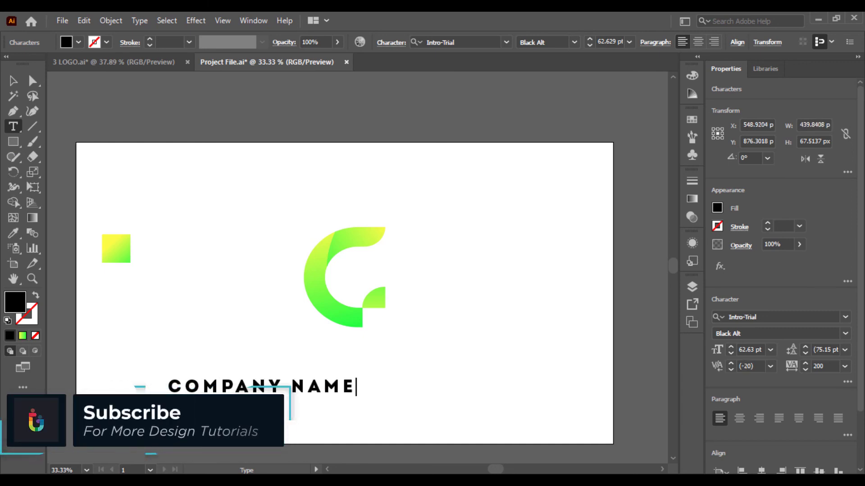
key(Escape)
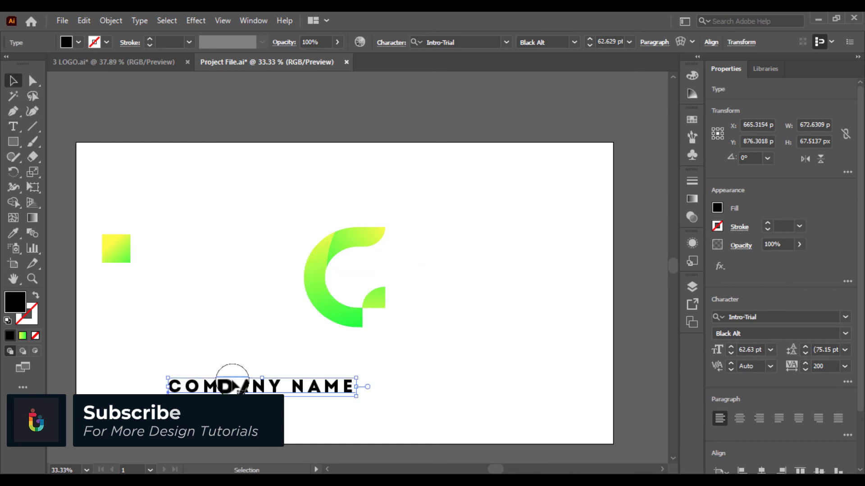
- Move the company name text directly beneath the G logo and align both on their horizontal centers
drag(297, 386, 373, 350)
drag(371, 400, 452, 86)
click(479, 198)
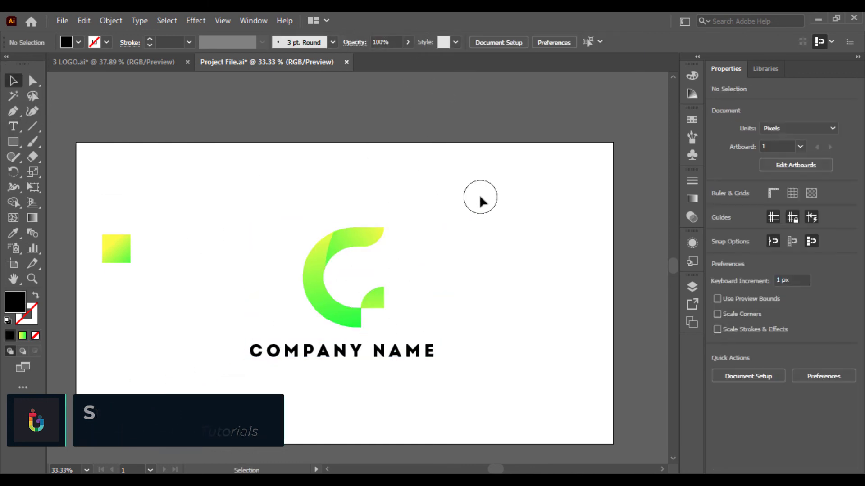
- Group the G logo with its text and center the group horizontally and vertically on the artboard
key(ctrl+z)
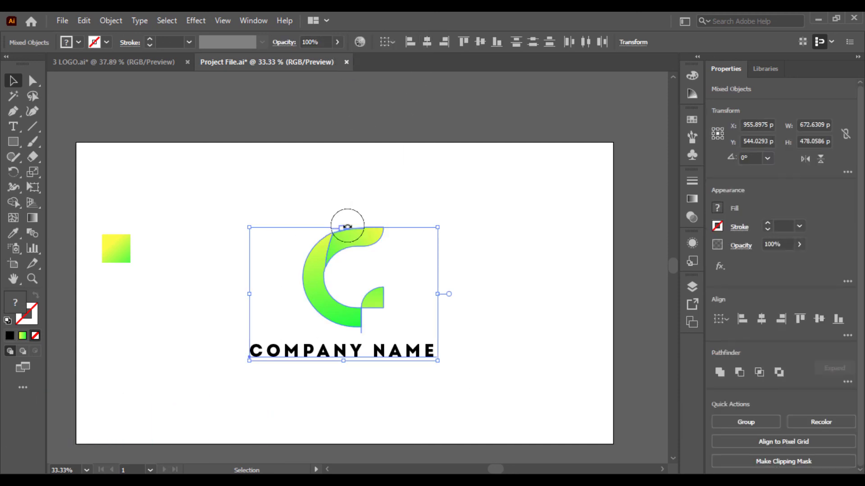
right_click(349, 257)
click(367, 355)
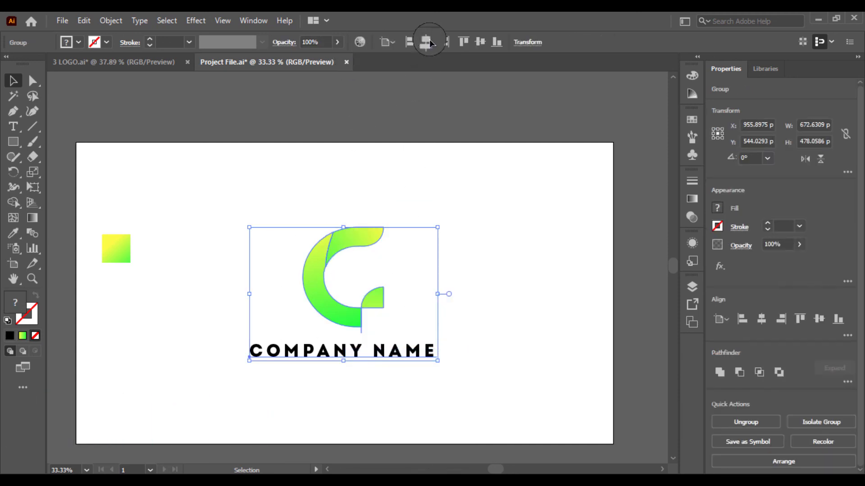
click(464, 225)
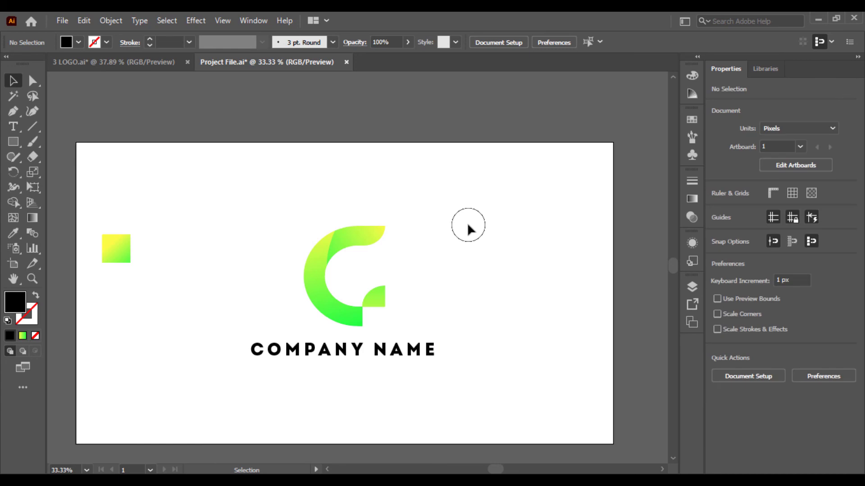